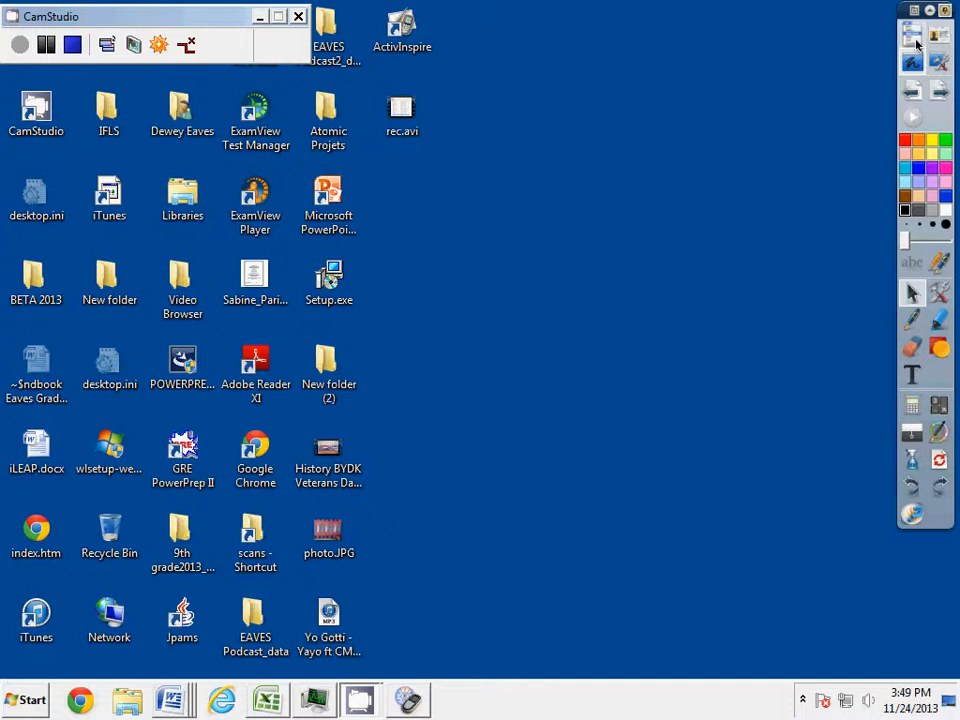
# Step: Leave desktop annotation and return to the blank flipchart page
pyautogui.click(916, 42)
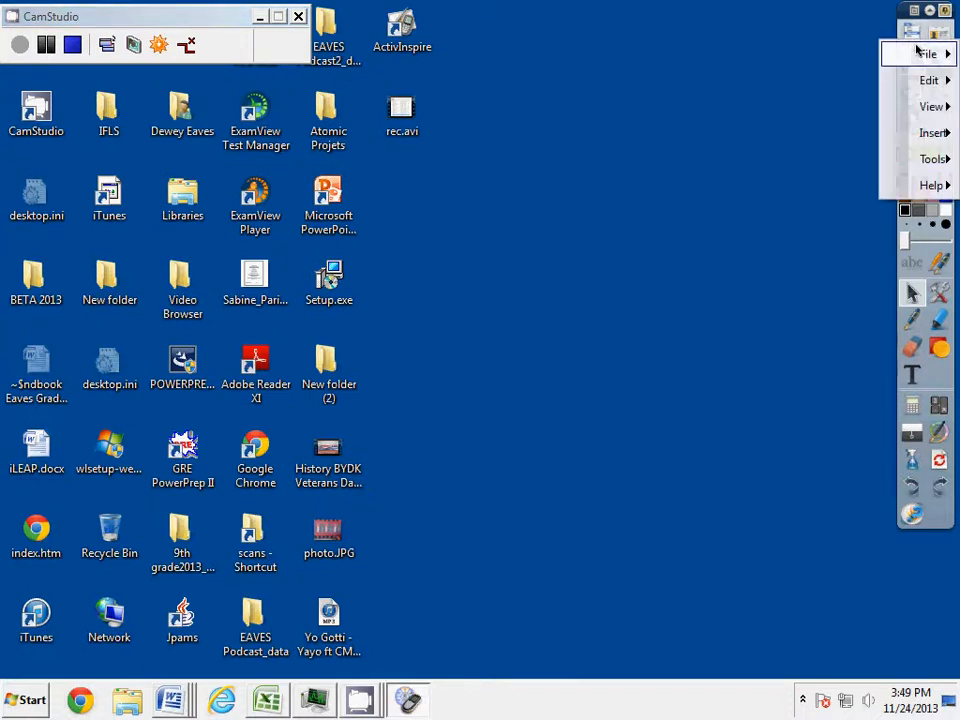
pyautogui.moveTo(918, 56)
pyautogui.moveTo(920, 80)
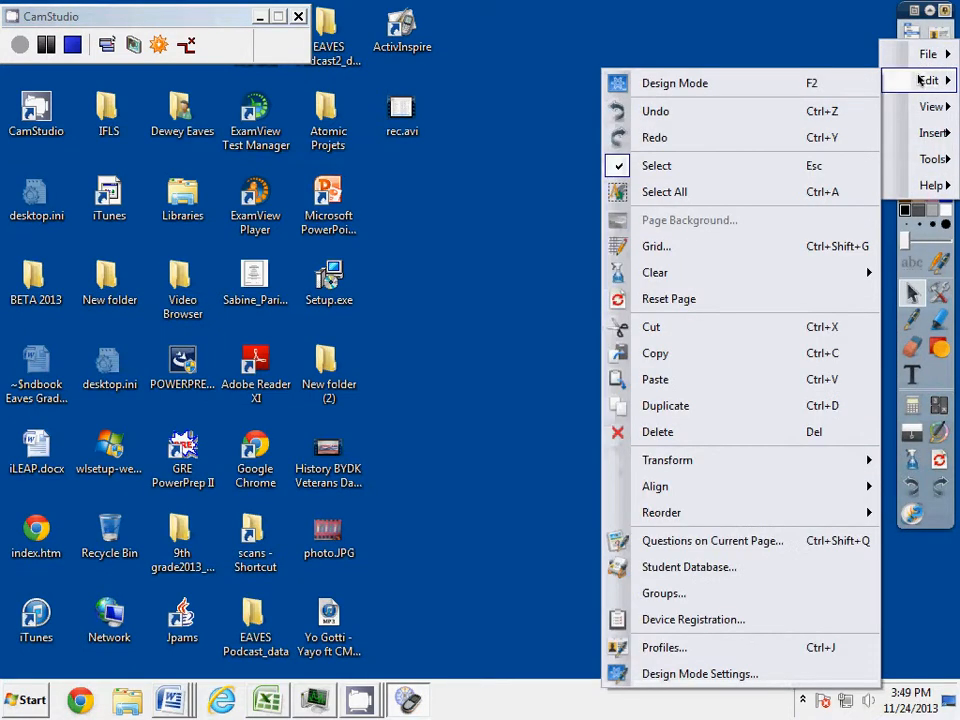
pyautogui.click(878, 30)
pyautogui.click(906, 61)
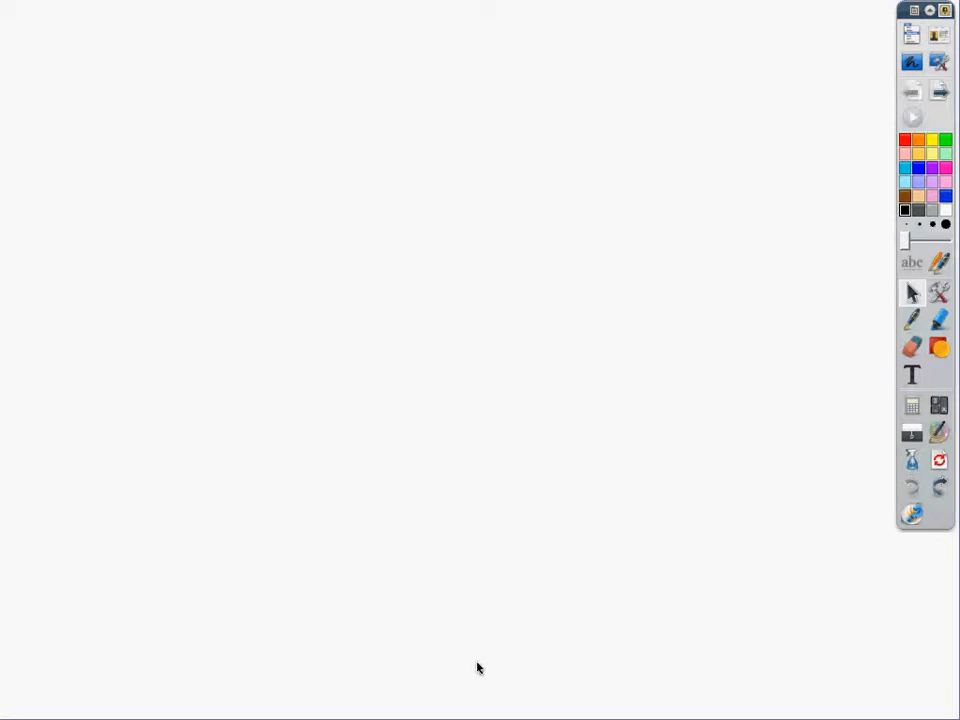
pyautogui.click(913, 40)
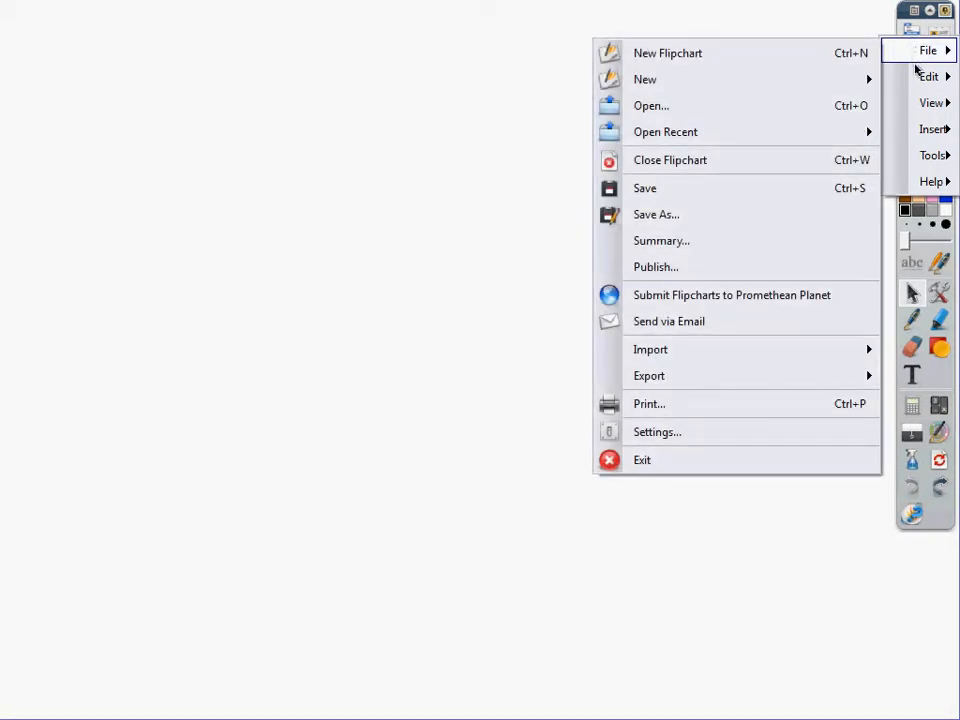
pyautogui.moveTo(914, 108)
pyautogui.moveTo(913, 132)
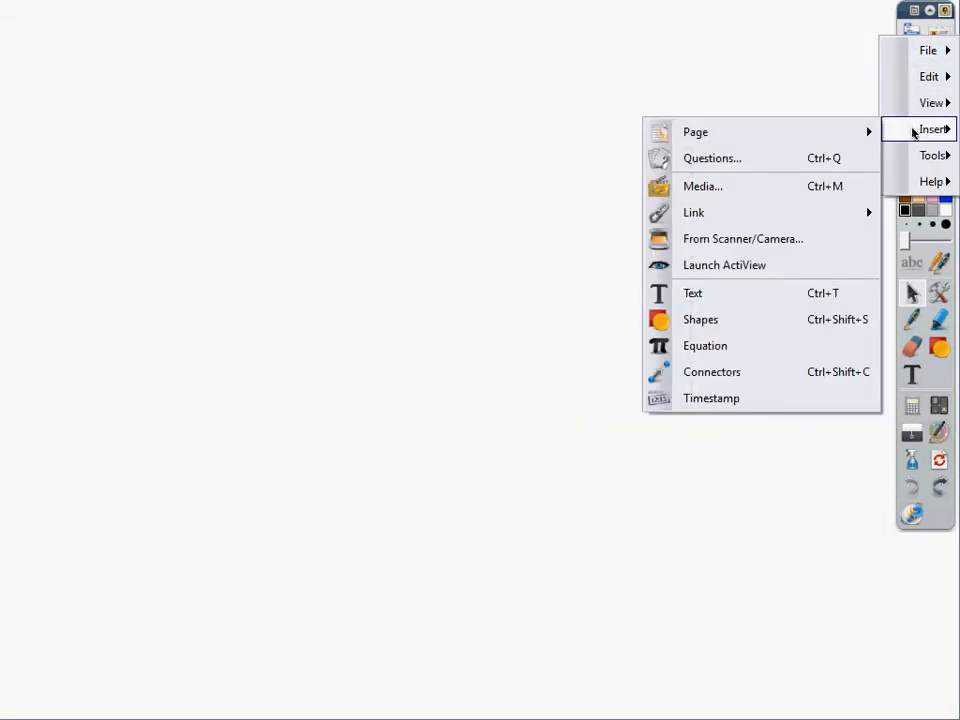
pyautogui.click(833, 46)
# Step: Insert a periodic table activity page into the flipchart
pyautogui.click(921, 40)
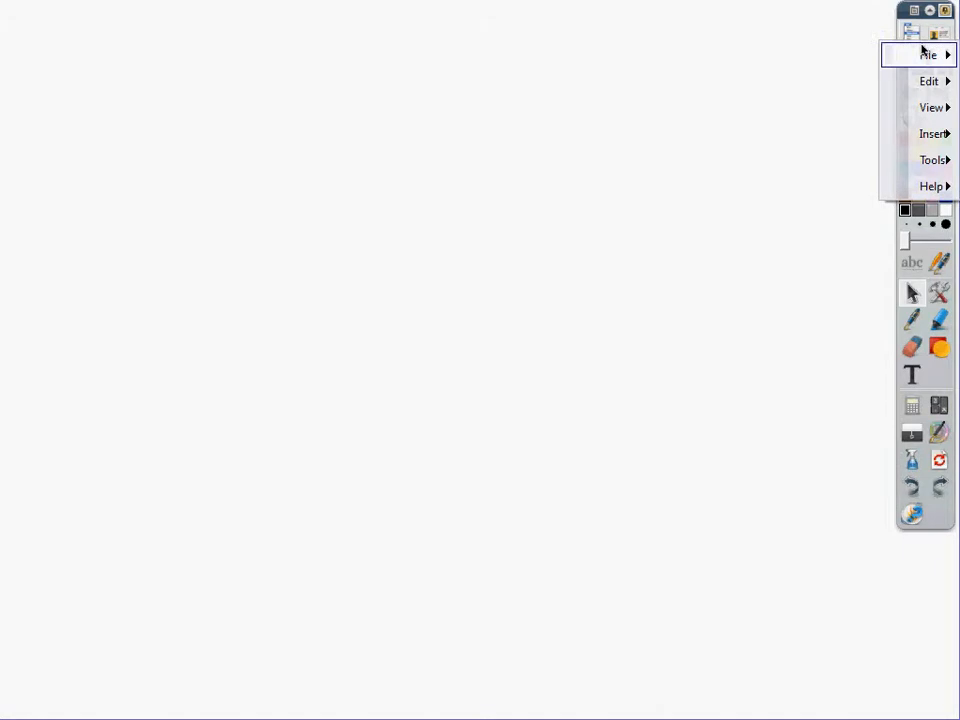
pyautogui.moveTo(935, 112)
pyautogui.moveTo(836, 137)
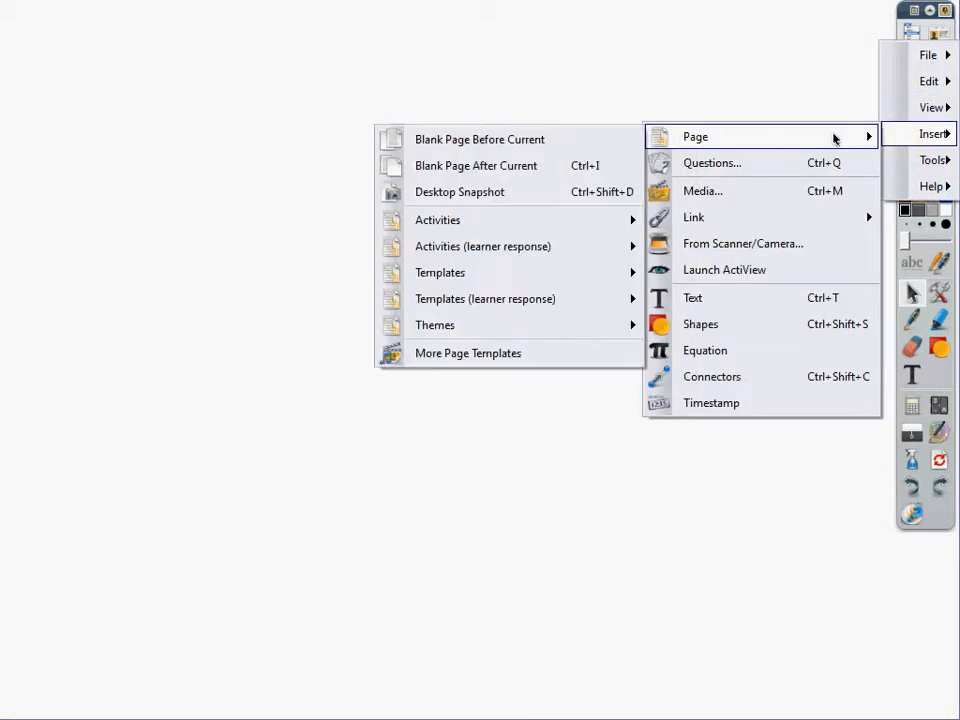
pyautogui.moveTo(539, 220)
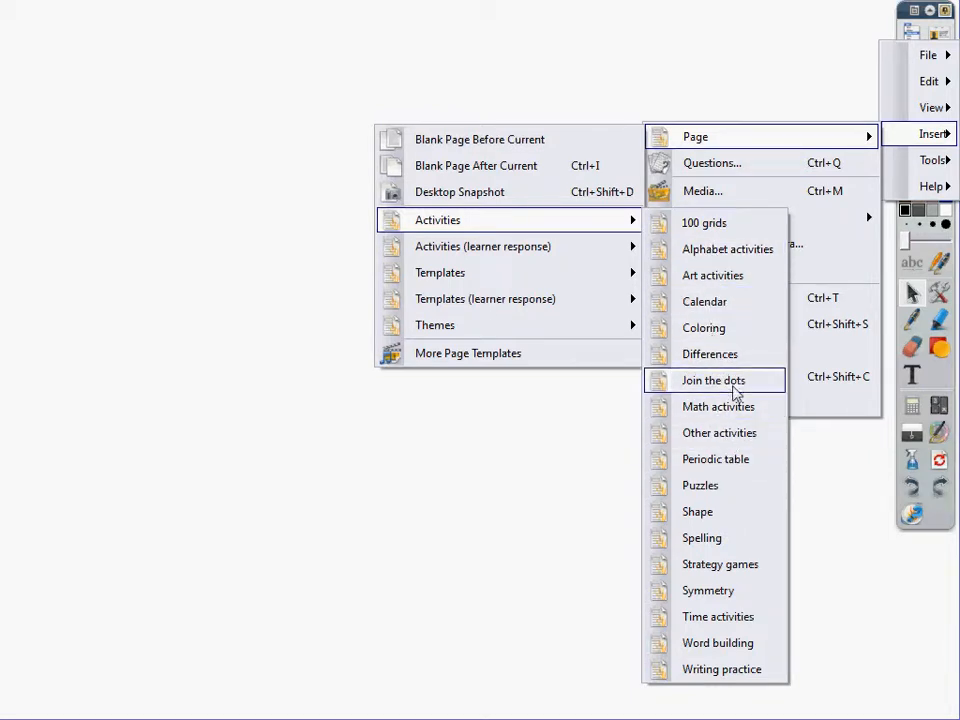
pyautogui.click(745, 463)
pyautogui.click(652, 505)
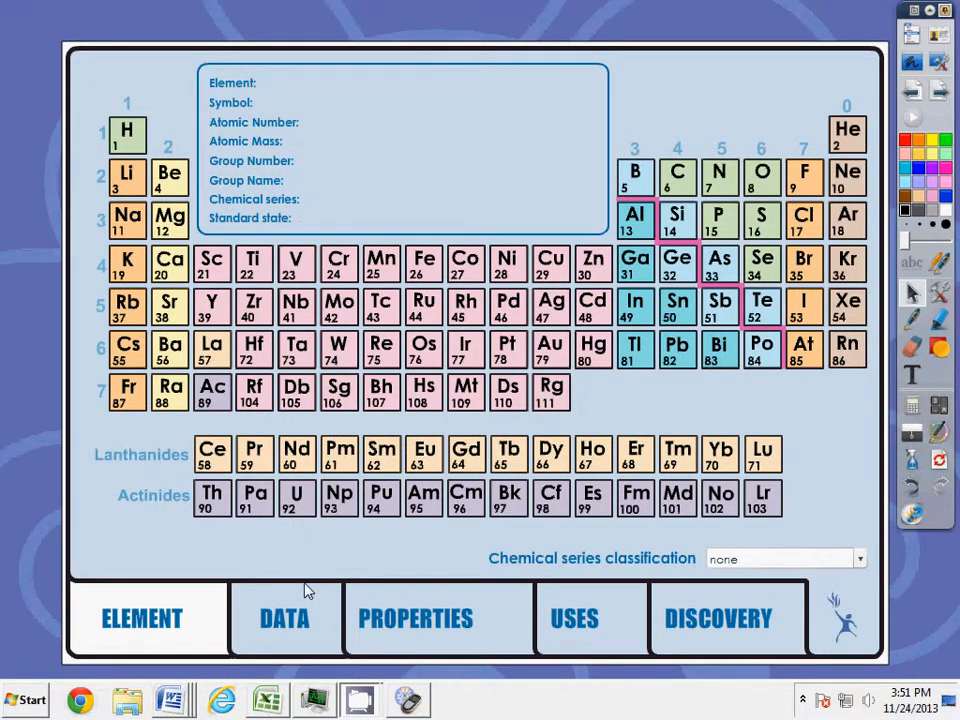
# Step: Examine the data, properties, uses and discovery views of the interactive periodic table, with elements such as sodium, copper and uranium
pyautogui.click(296, 619)
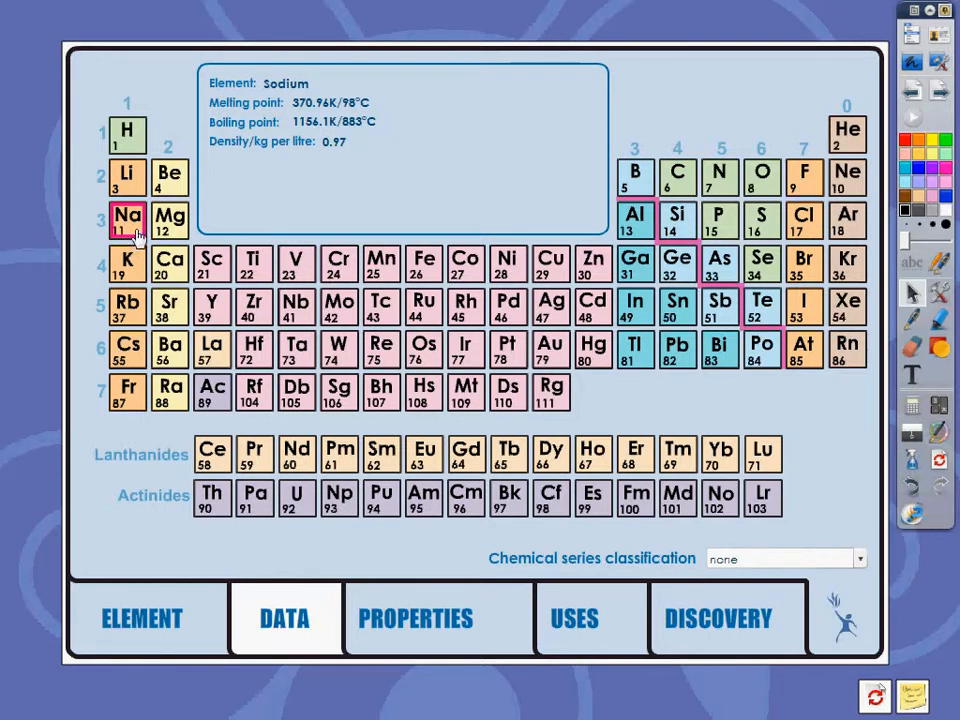
pyautogui.click(410, 628)
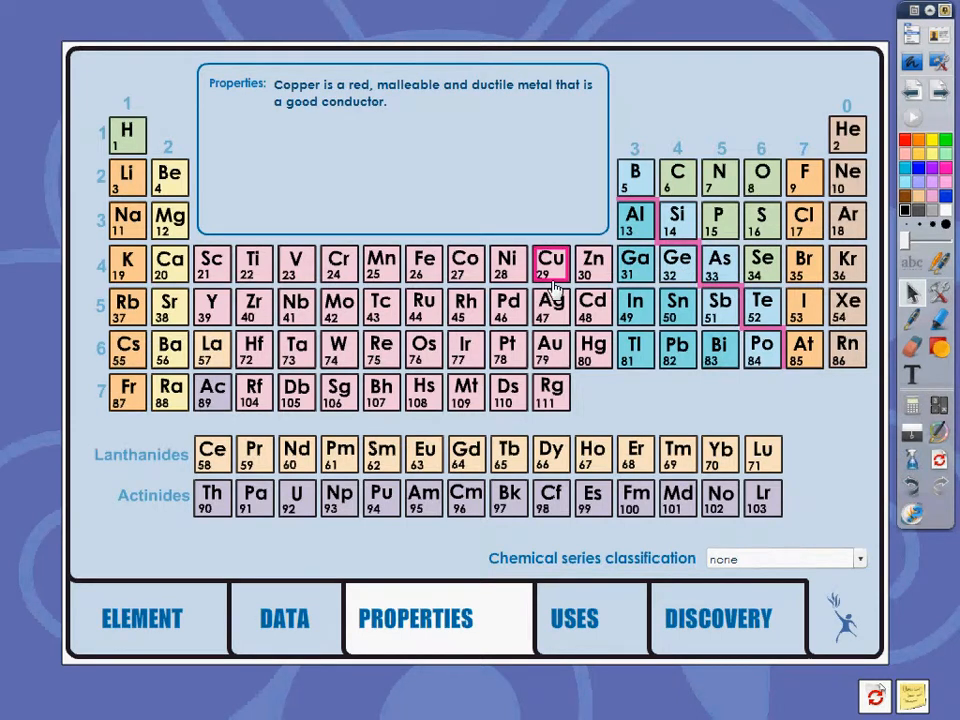
pyautogui.click(580, 628)
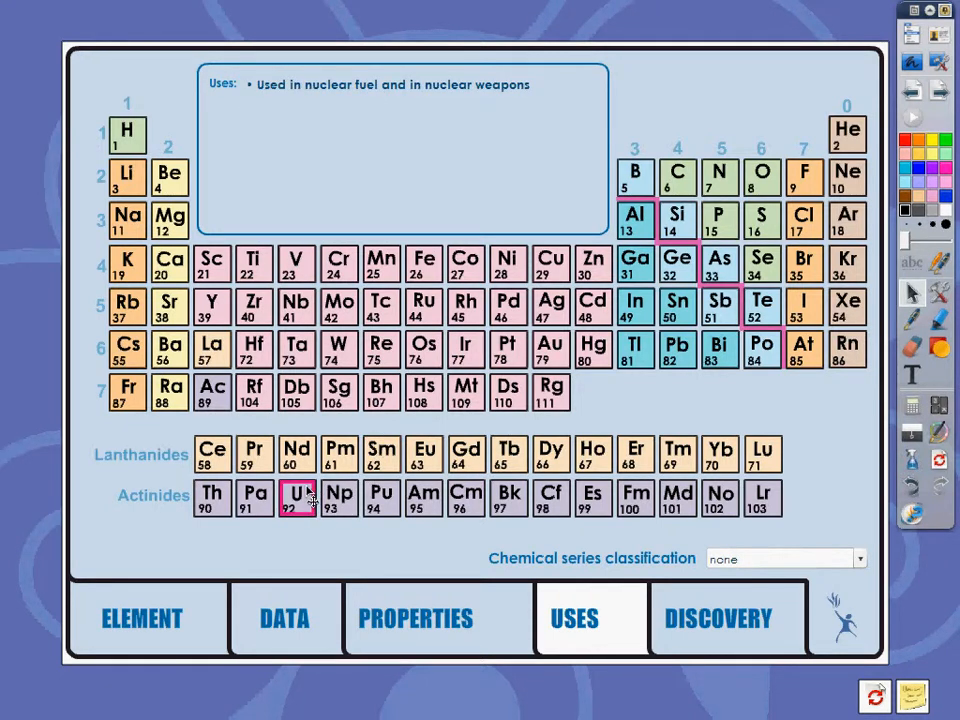
pyautogui.click(723, 628)
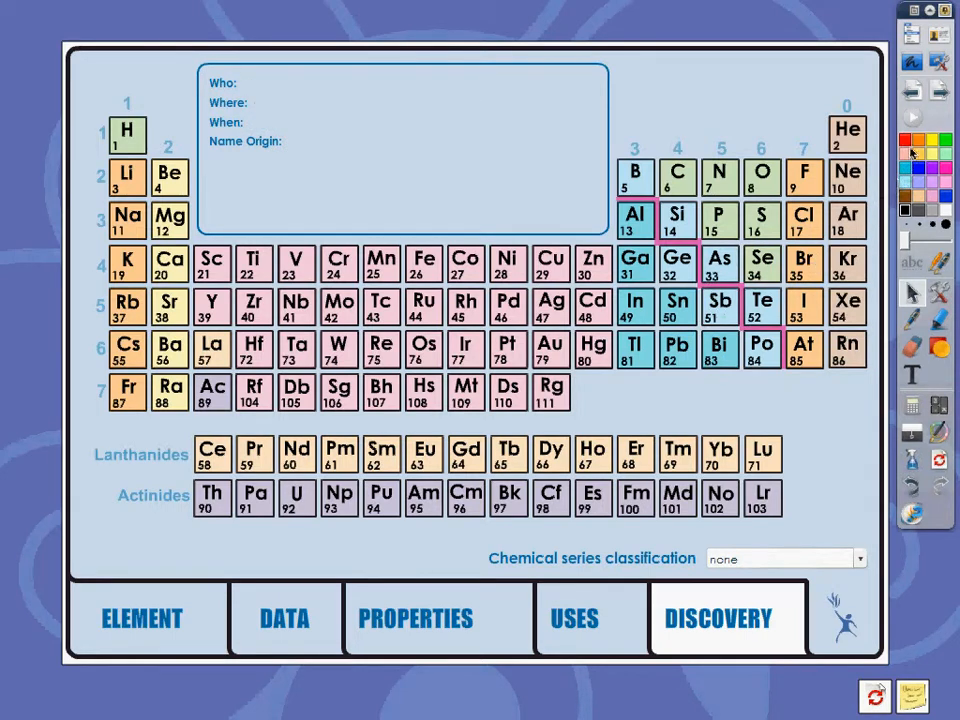
# Step: Go to the blank flipchart page and open the page designs of the Sky theme
pyautogui.press('pagedown')
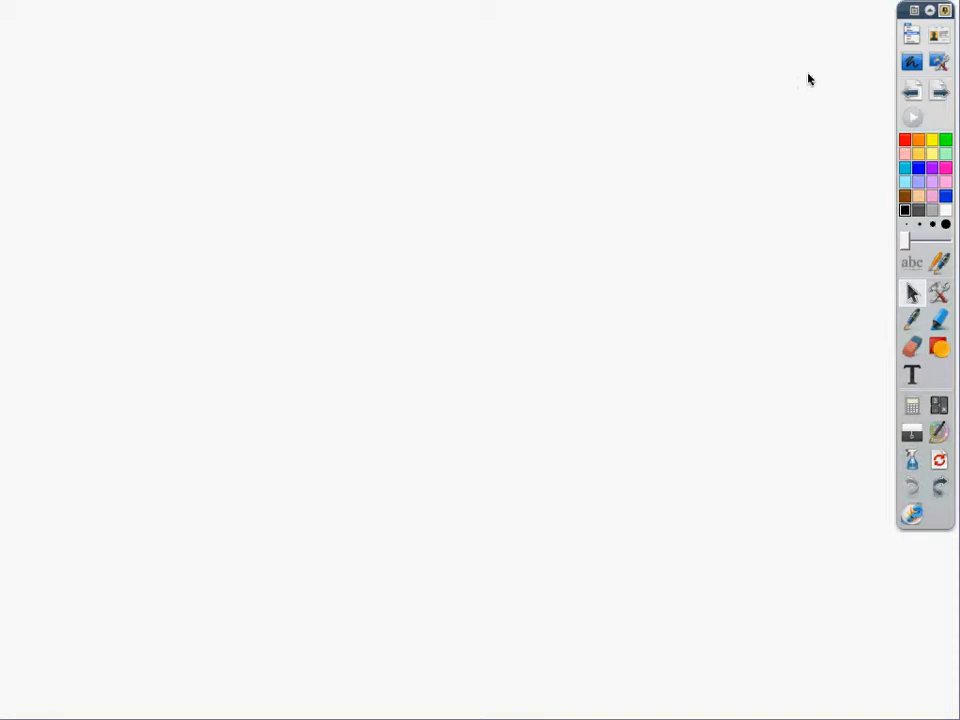
pyautogui.click(910, 36)
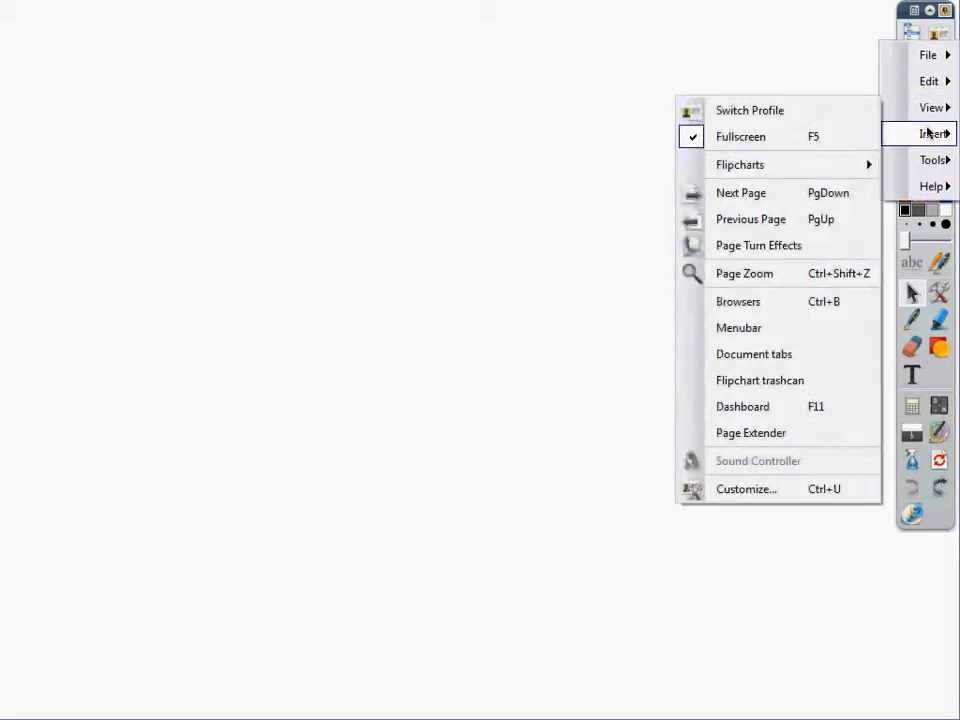
pyautogui.moveTo(929, 134)
pyautogui.moveTo(859, 137)
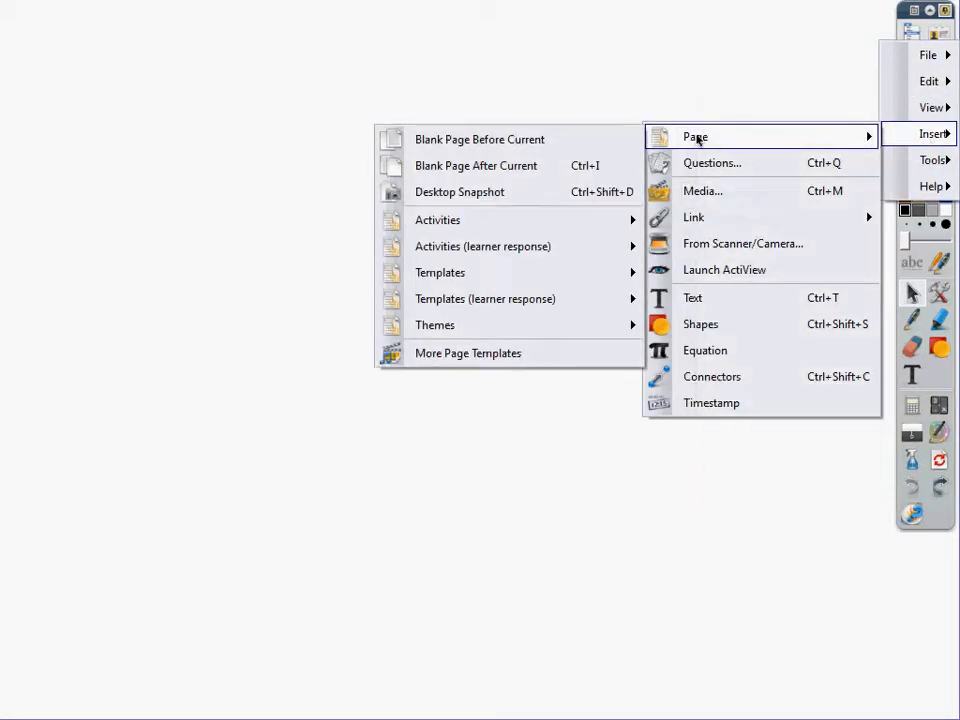
pyautogui.moveTo(531, 326)
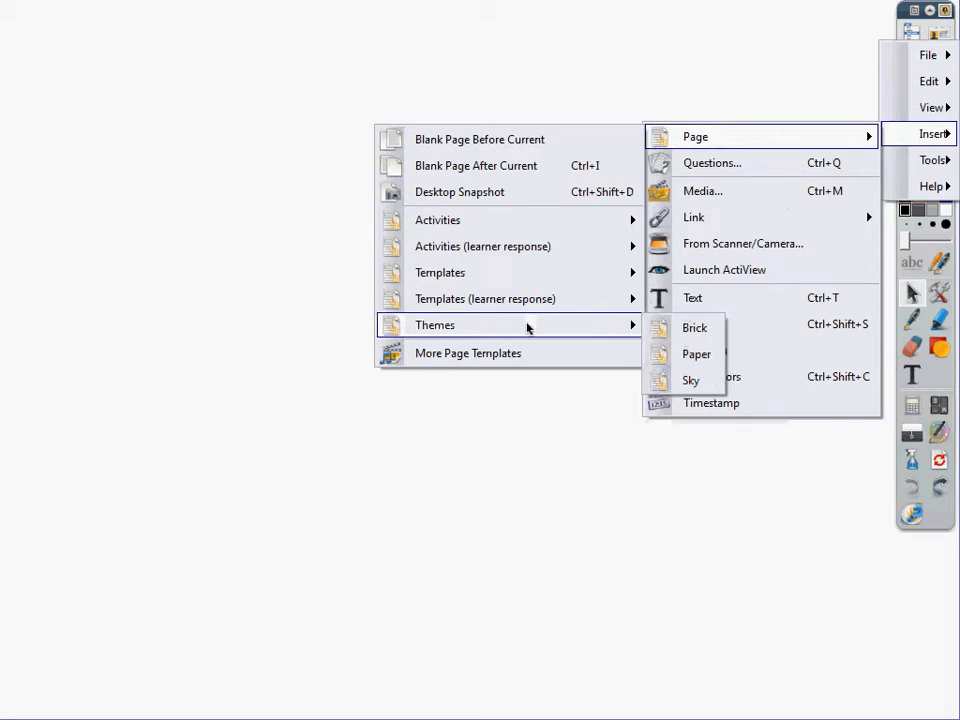
pyautogui.click(690, 382)
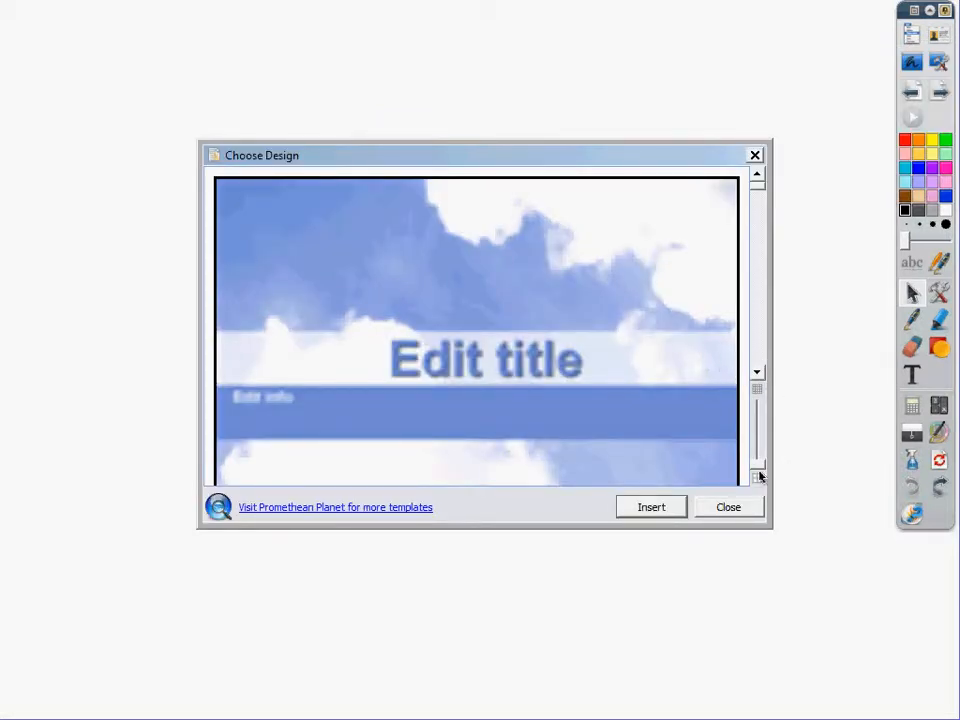
# Step: Shrink the design thumbnails, look through the Sky designs, and insert the first one, the title page with a blue info band
pyautogui.moveTo(756, 468); pyautogui.dragTo(755, 448)
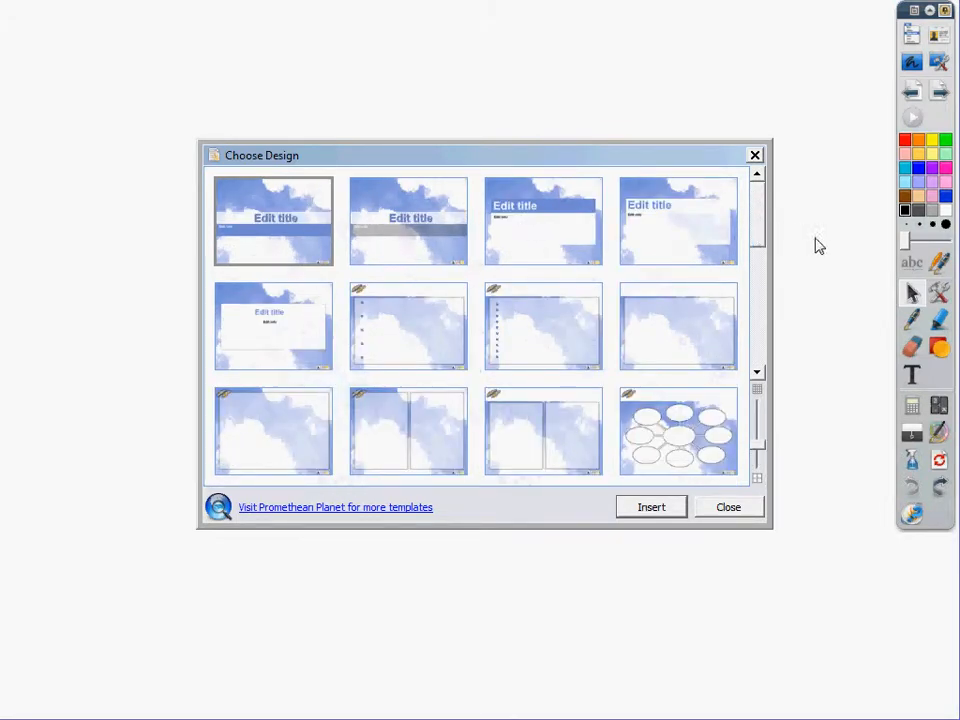
pyautogui.click(759, 212)
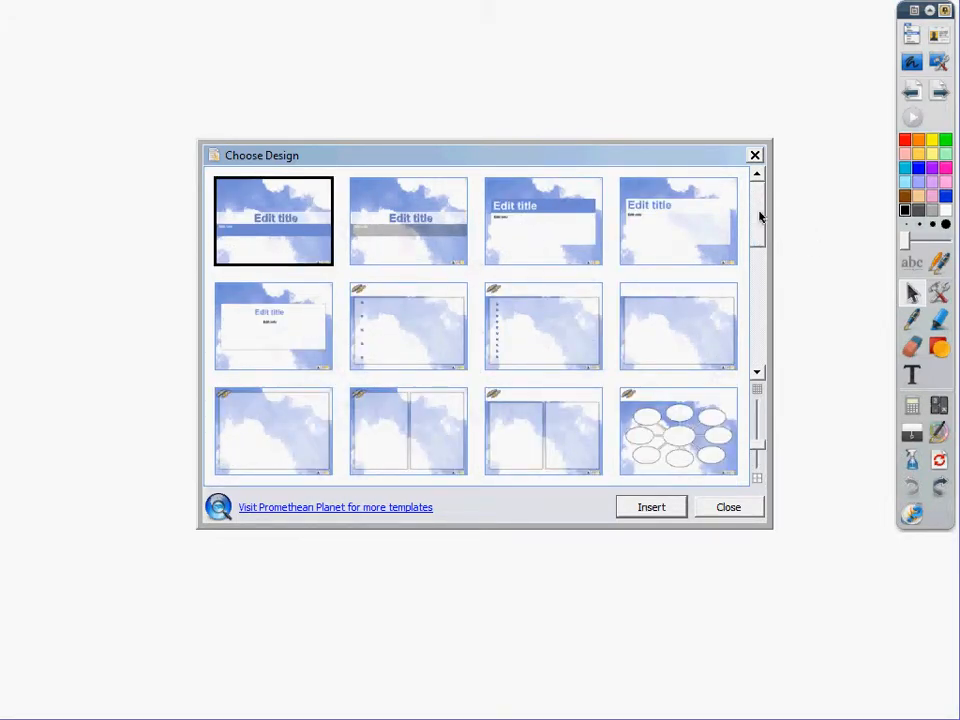
pyautogui.moveTo(759, 215)
pyautogui.mouseDown()
pyautogui.moveTo(764, 338)
pyautogui.moveTo(762, 211)
pyautogui.mouseUp()
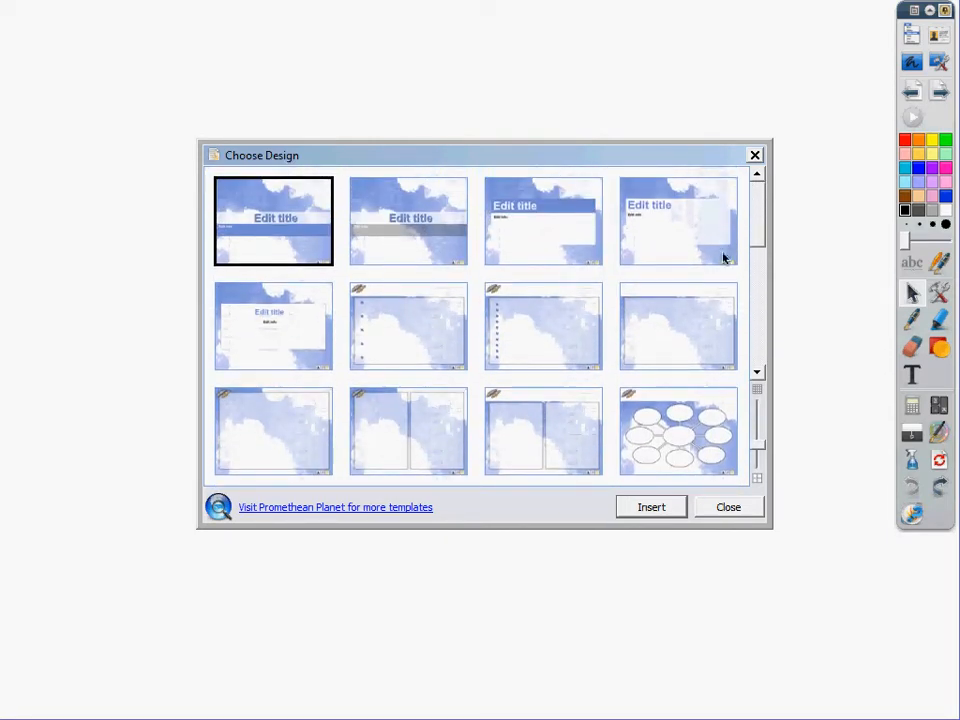
pyautogui.moveTo(758, 206); pyautogui.dragTo(764, 245)
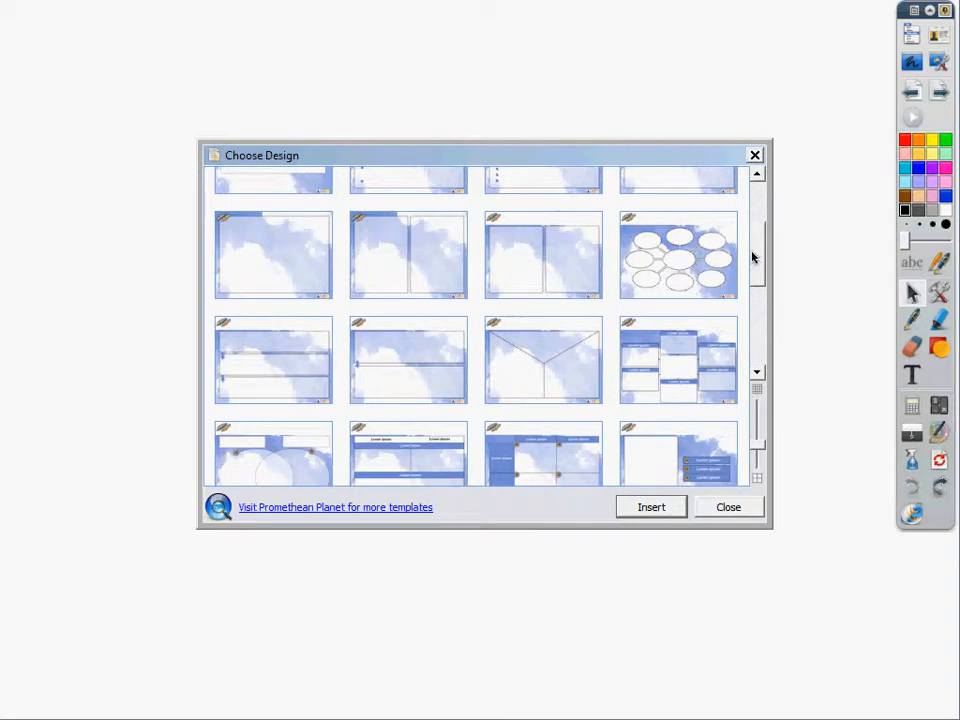
pyautogui.moveTo(758, 255); pyautogui.dragTo(729, 335)
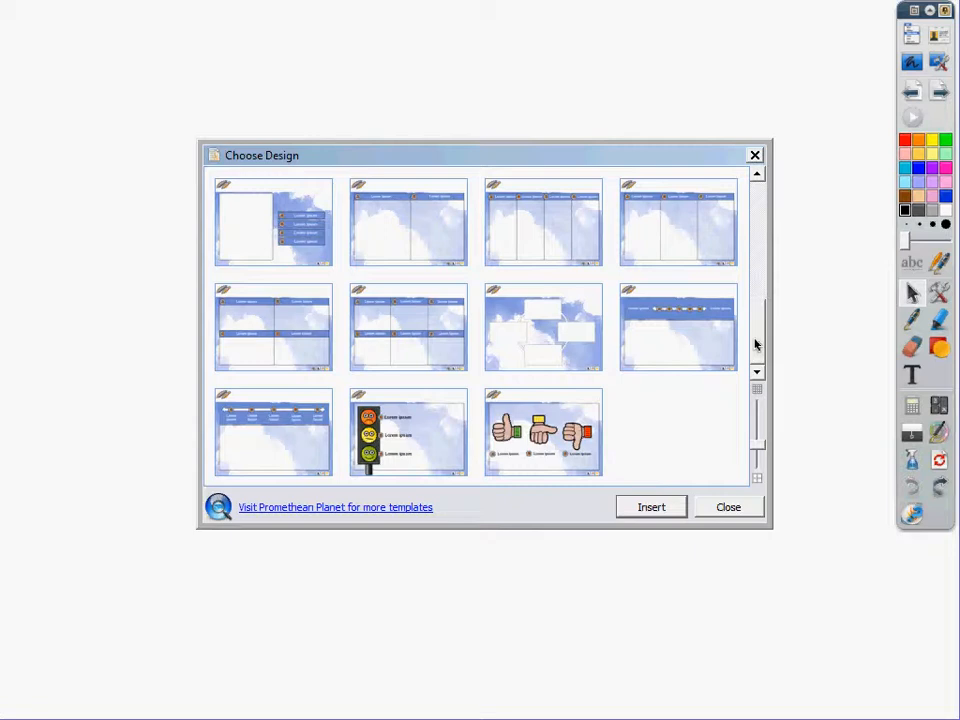
pyautogui.moveTo(757, 345); pyautogui.dragTo(757, 218)
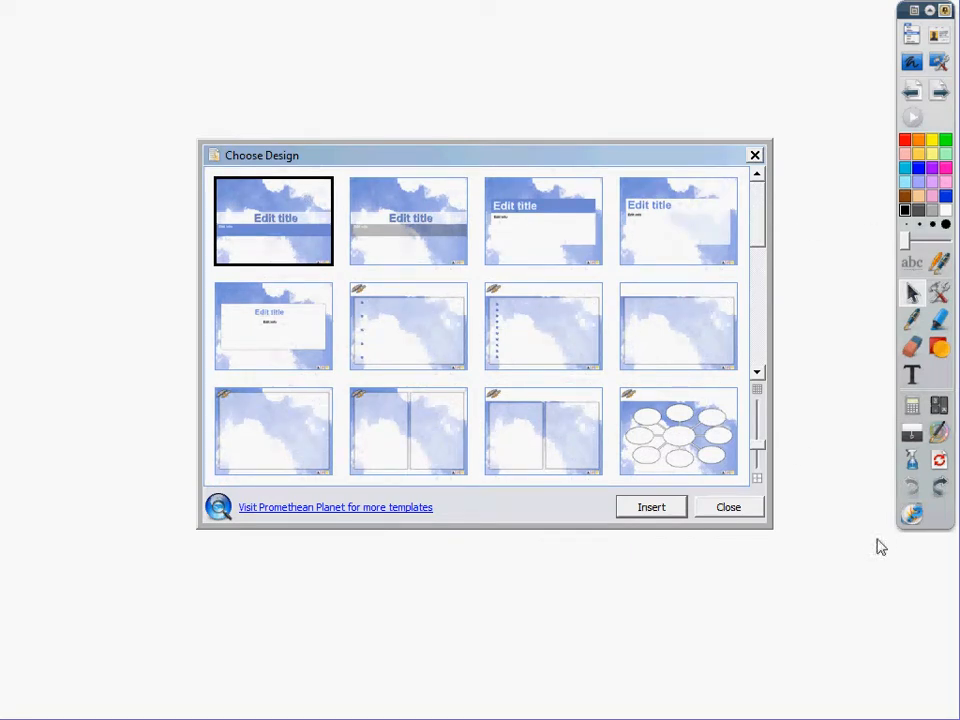
pyautogui.click(645, 508)
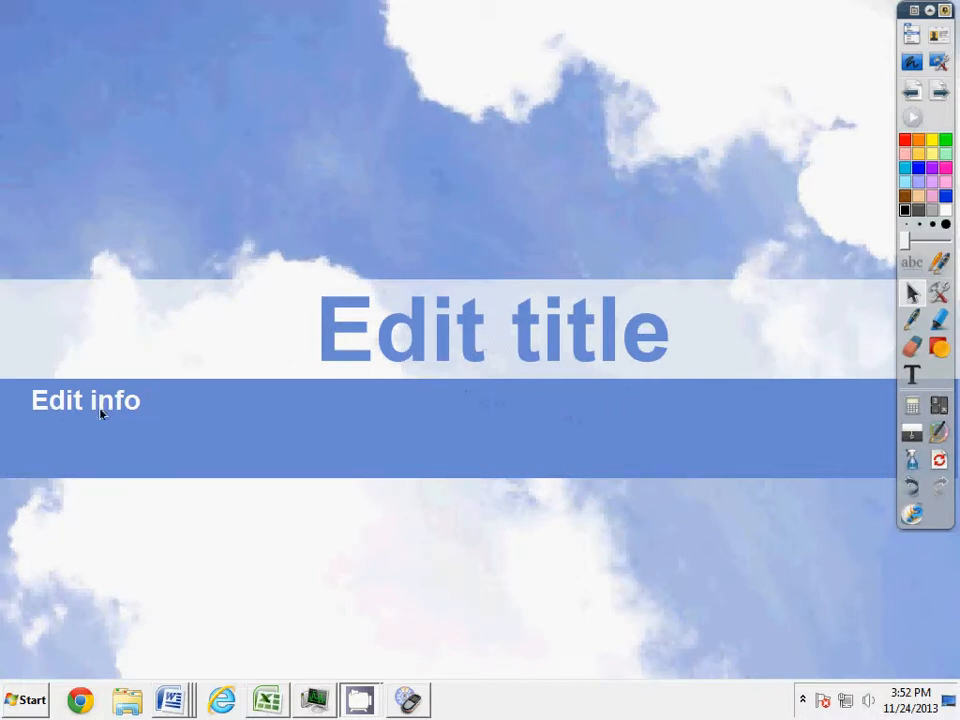
# Step: Collapse the main toolbox and turn on Design Mode to make the locked page objects editable
pyautogui.click(929, 11)
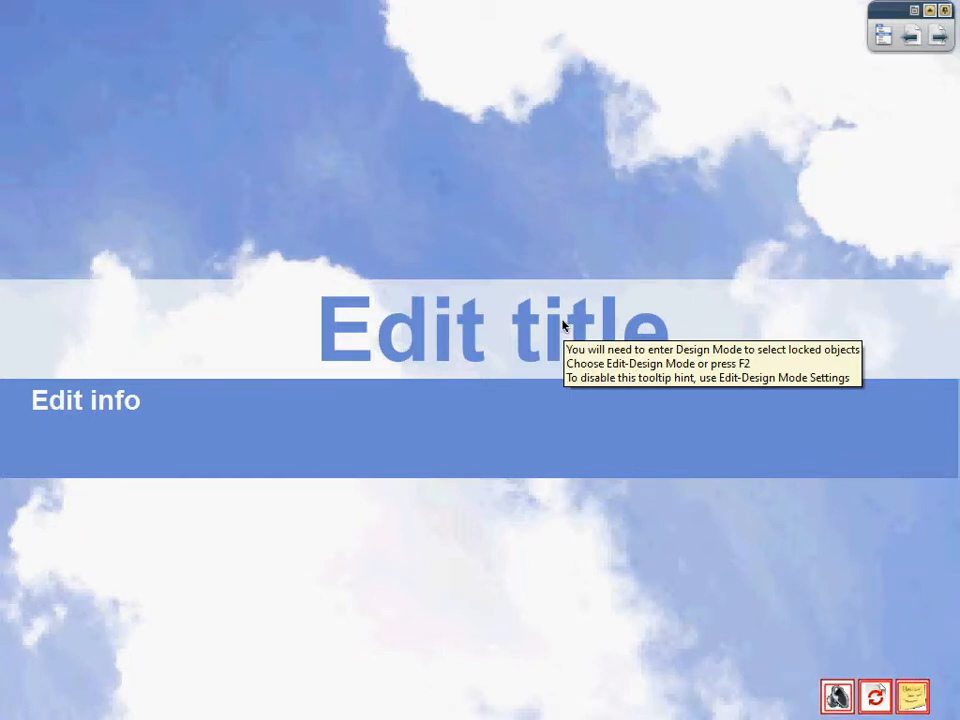
pyautogui.press('F2')
# Step: Replace the "Edit title" placeholder on the Sky page with the title "Animals vs Plants"
pyautogui.click(548, 330)
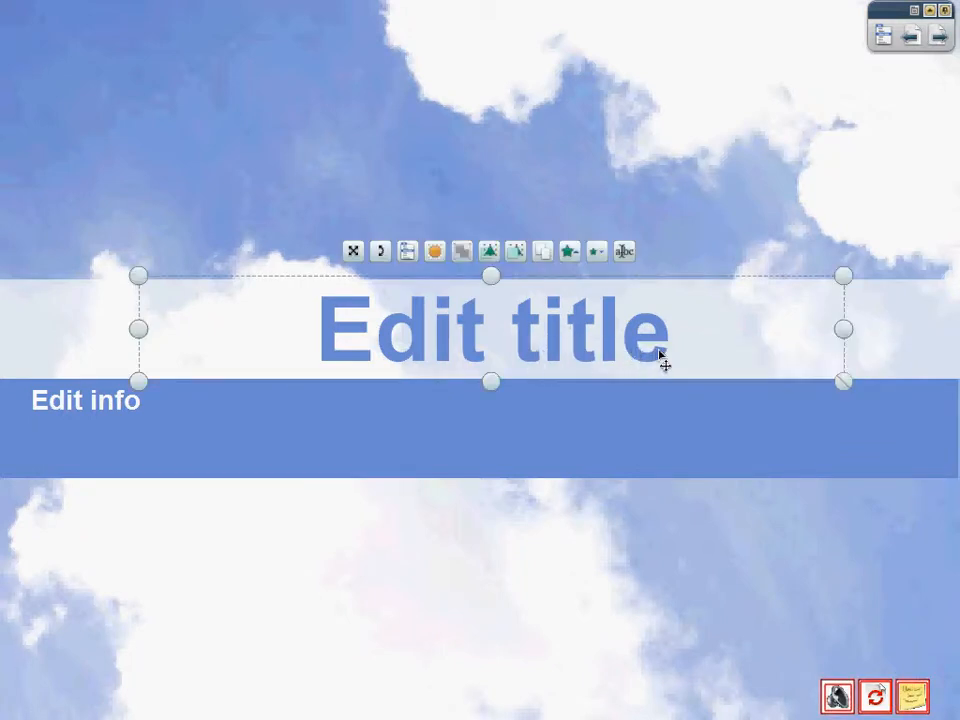
pyautogui.click(660, 357)
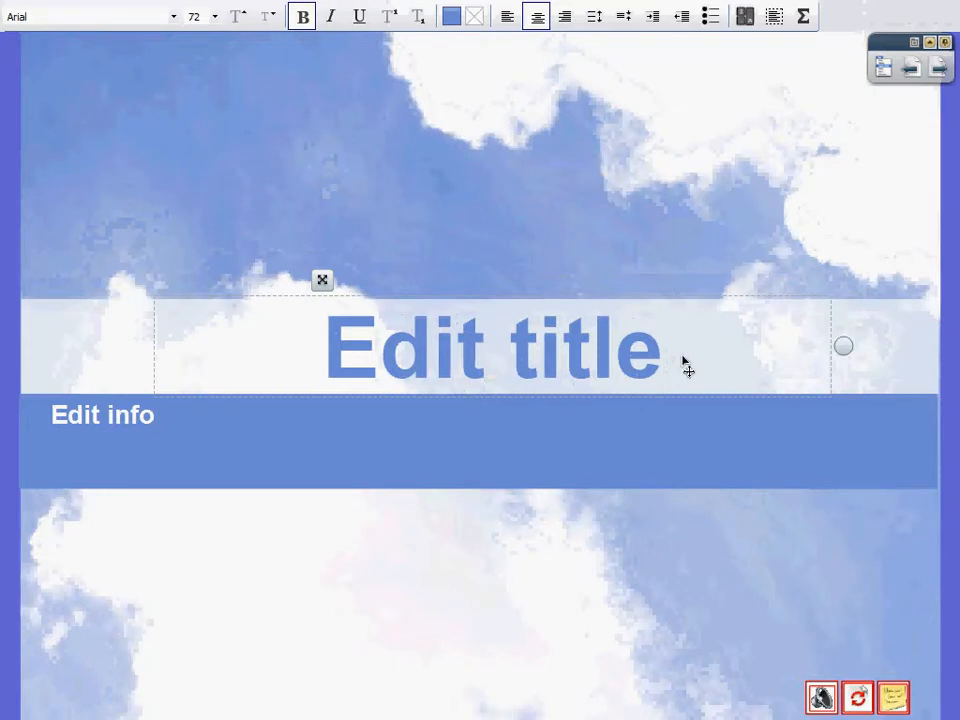
pyautogui.press('BackSpace')
pyautogui.press('BackSpace')
pyautogui.press('BackSpace')
pyautogui.press('BackSpace')
pyautogui.press('BackSpace')
pyautogui.press('BackSpace')
pyautogui.press('BackSpace')
pyautogui.press('BackSpace')
pyautogui.press('BackSpace')
pyautogui.press('BackSpace')
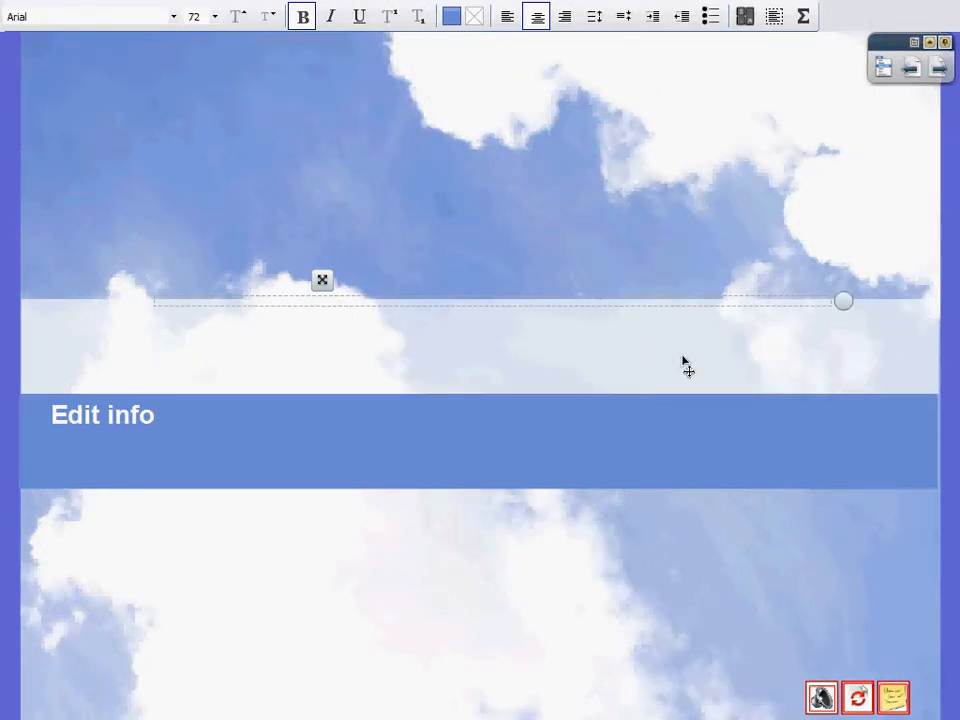
pyautogui.write('Anima')
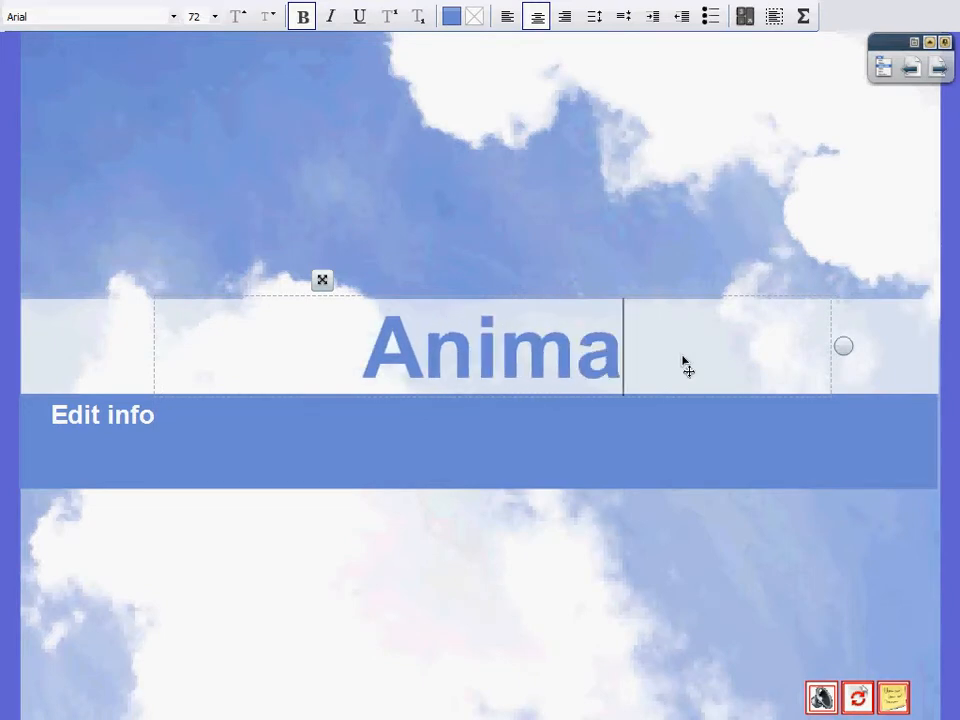
pyautogui.write('ls vs ')
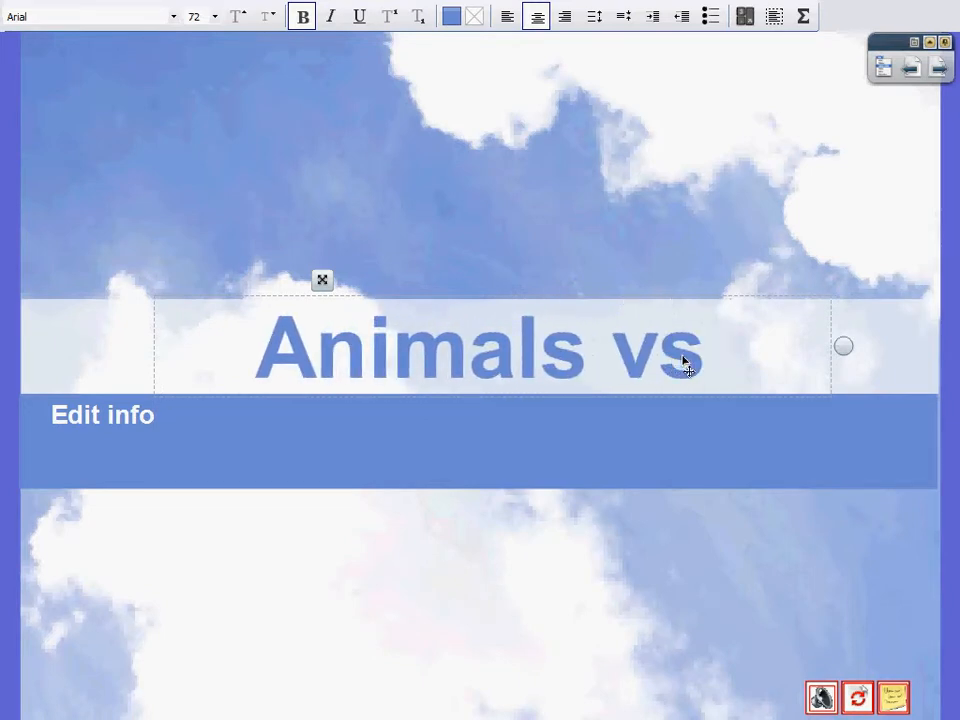
pyautogui.write('Plant')
pyautogui.write('s')
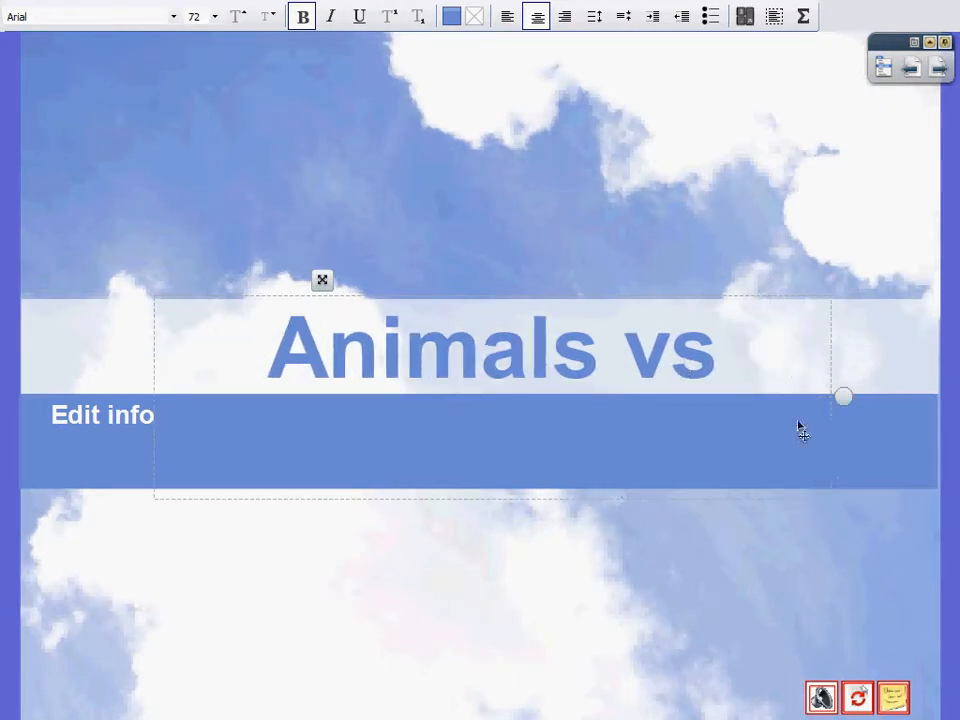
# Step: Widen the title's text box until "Animals vs Plants" fits on one line, and move it toward the page's left edge
pyautogui.moveTo(846, 394); pyautogui.dragTo(923, 393)
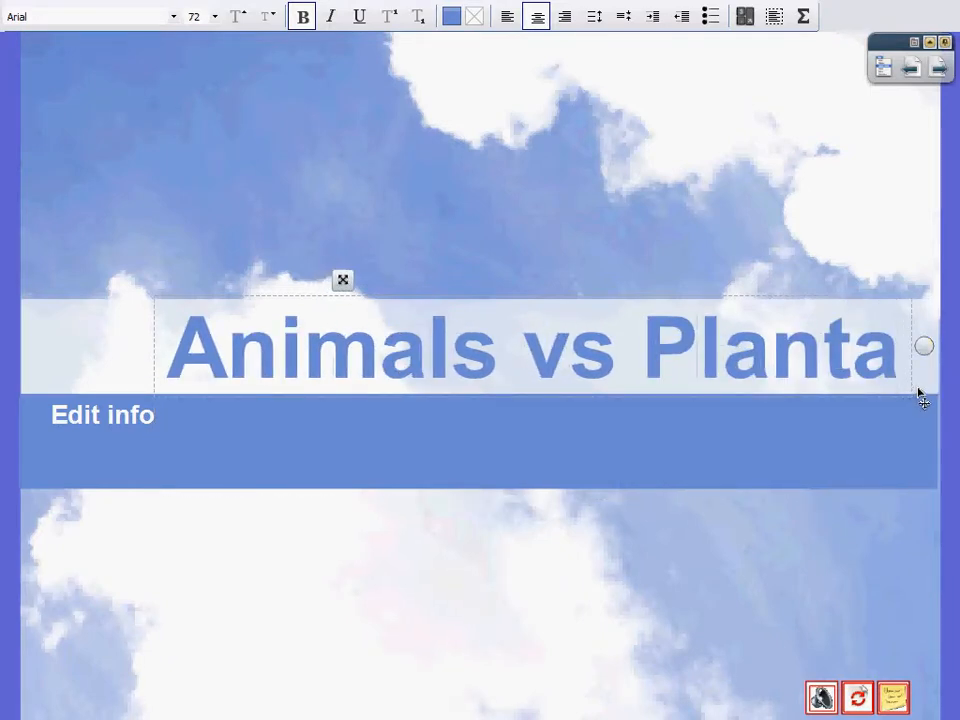
pyautogui.press('BackSpace')
pyautogui.write('s')
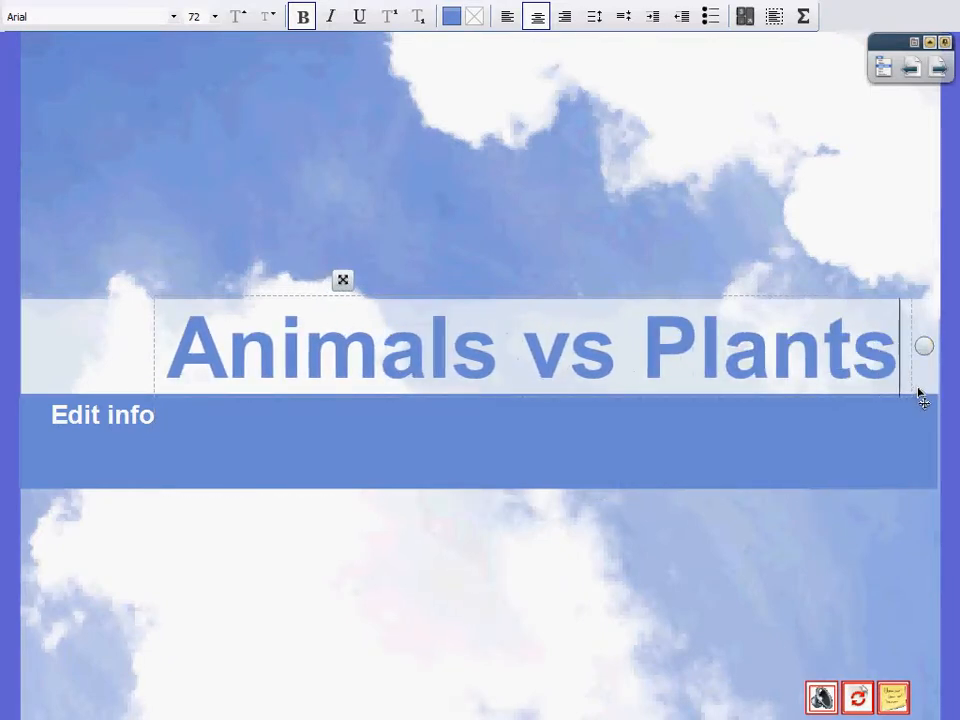
pyautogui.moveTo(348, 279); pyautogui.dragTo(211, 278)
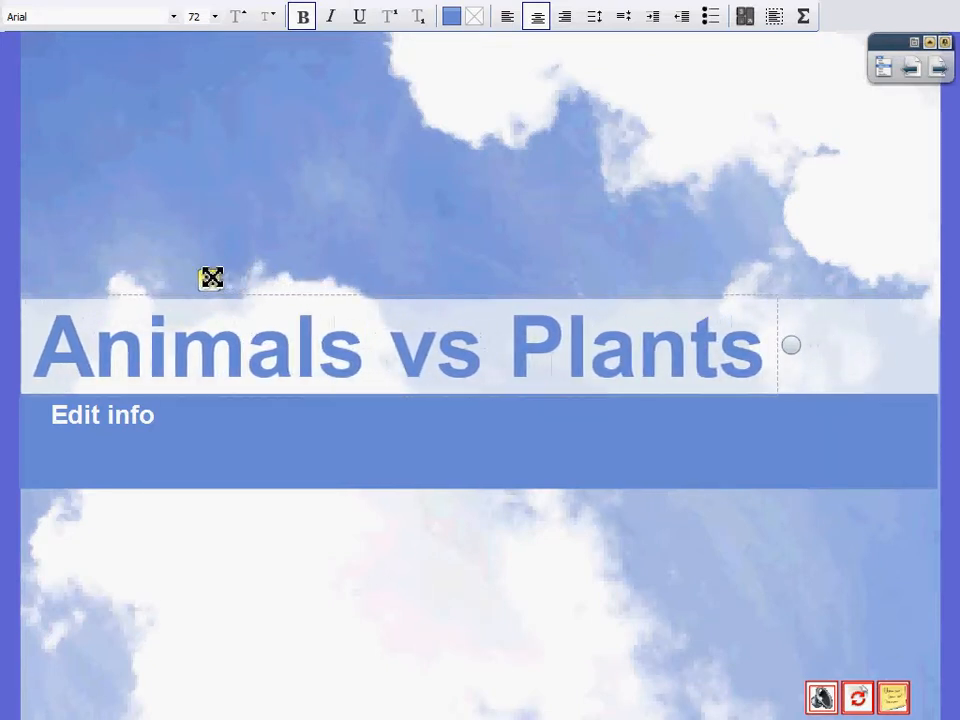
# Step: Delete the "Edit info" placeholder from the blue band on the title page
pyautogui.click(90, 420)
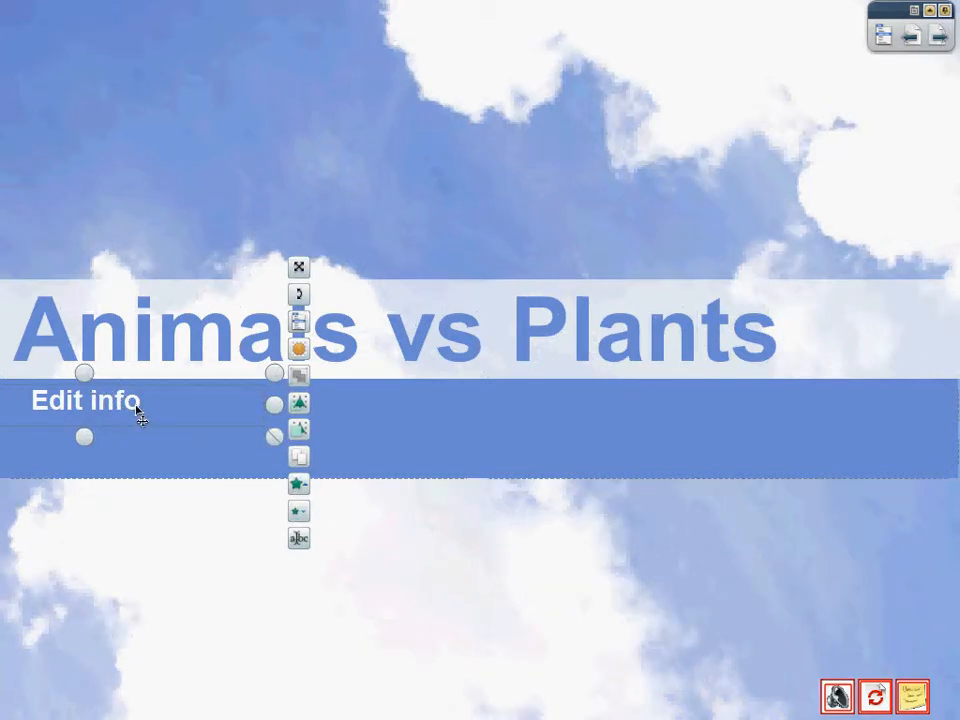
pyautogui.press('Delete')
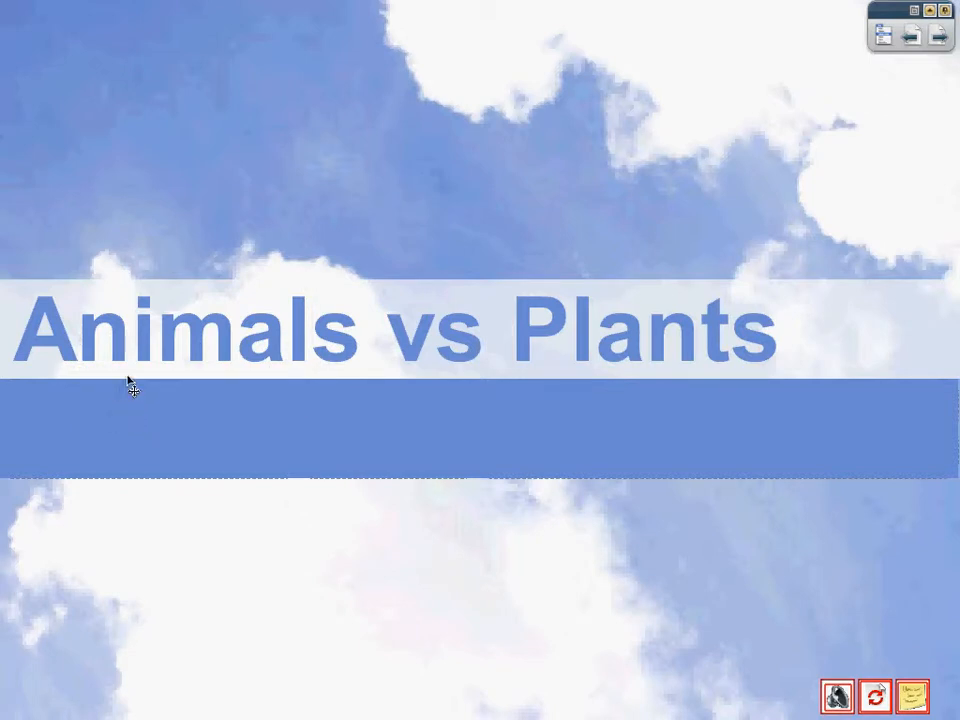
# Step: Insert a page from the Sky theme designs, choosing the two-circle Venn diagram with two label boxes
pyautogui.click(884, 38)
pyautogui.moveTo(915, 86)
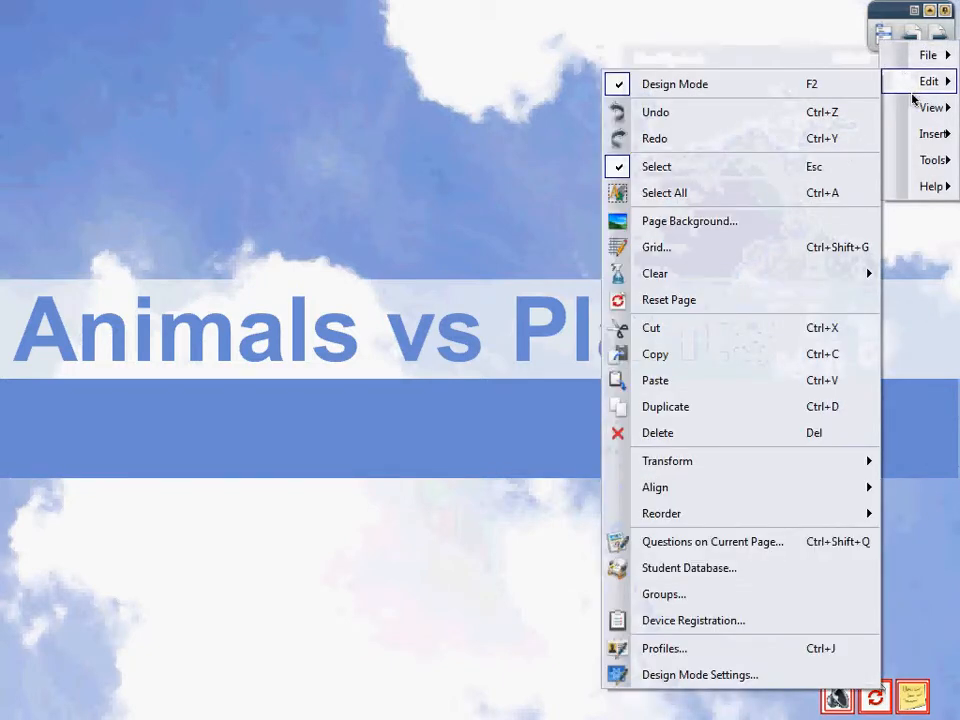
pyautogui.moveTo(915, 133)
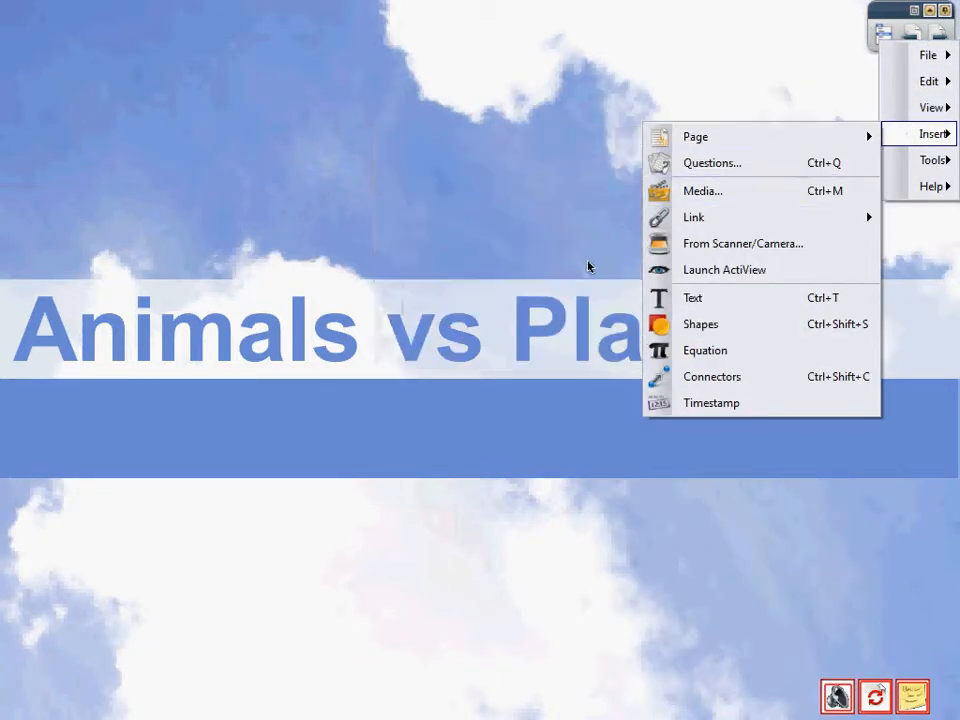
pyautogui.moveTo(700, 140)
pyautogui.moveTo(534, 332)
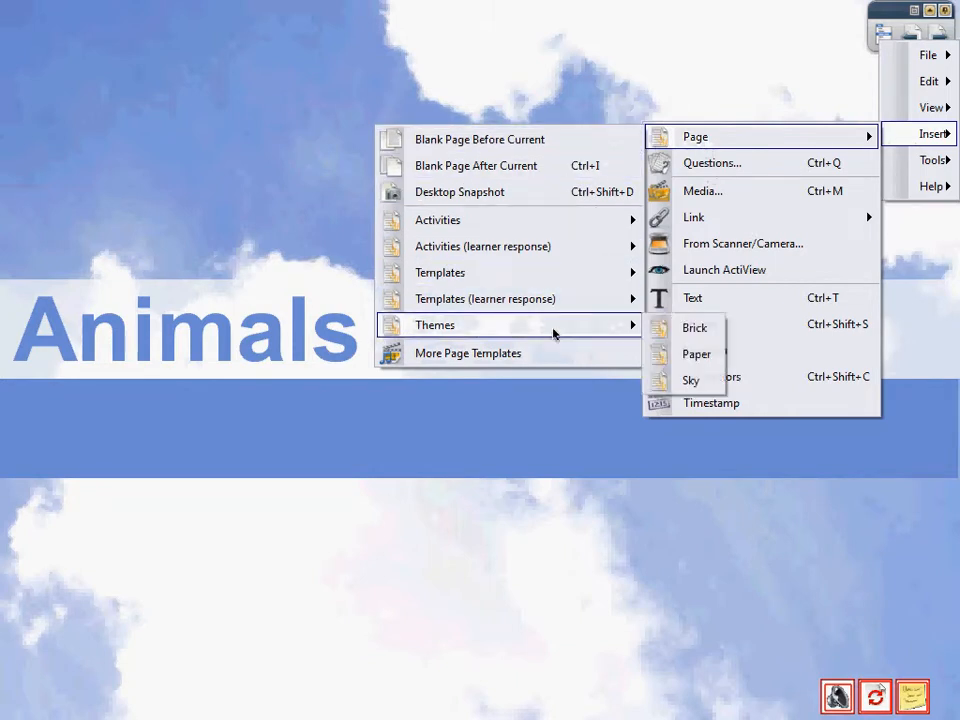
pyautogui.click(690, 380)
pyautogui.moveTo(761, 469); pyautogui.dragTo(760, 432)
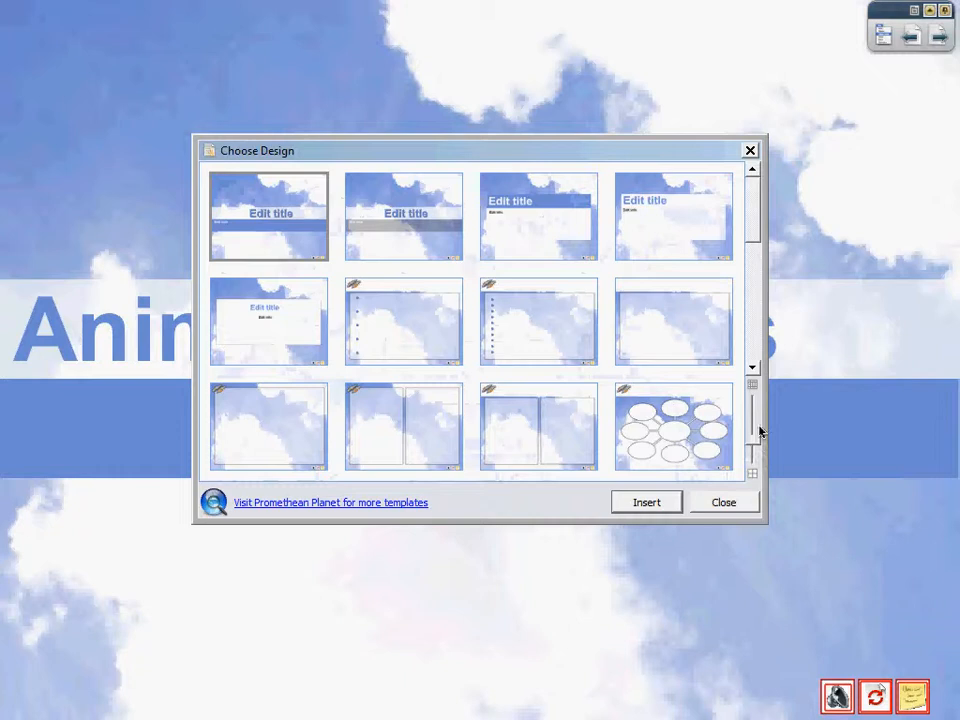
pyautogui.click(753, 368)
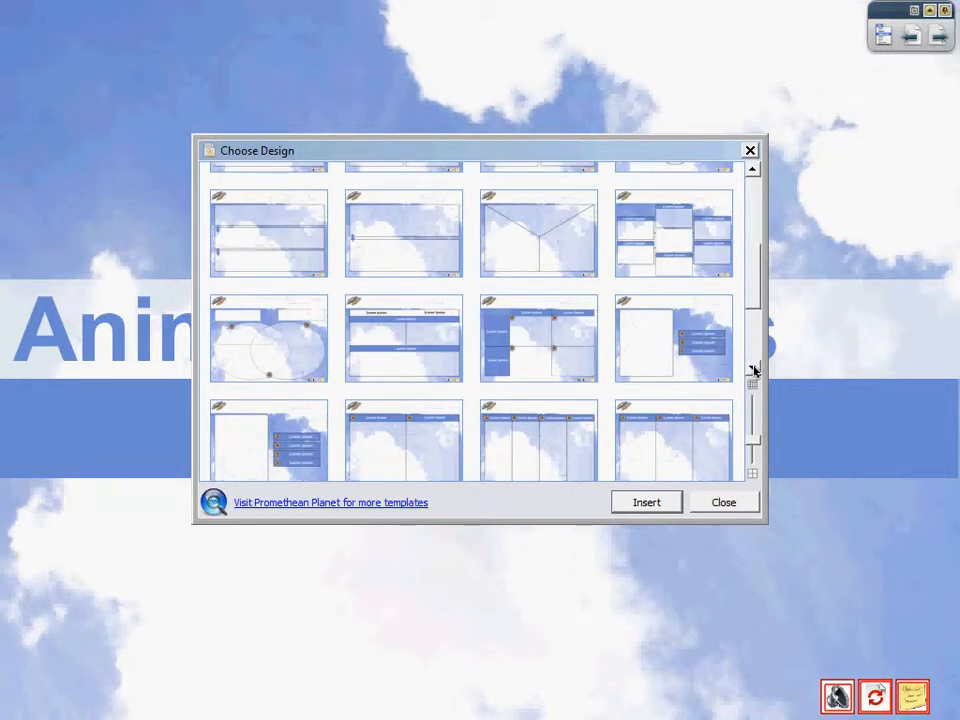
pyautogui.click(277, 350)
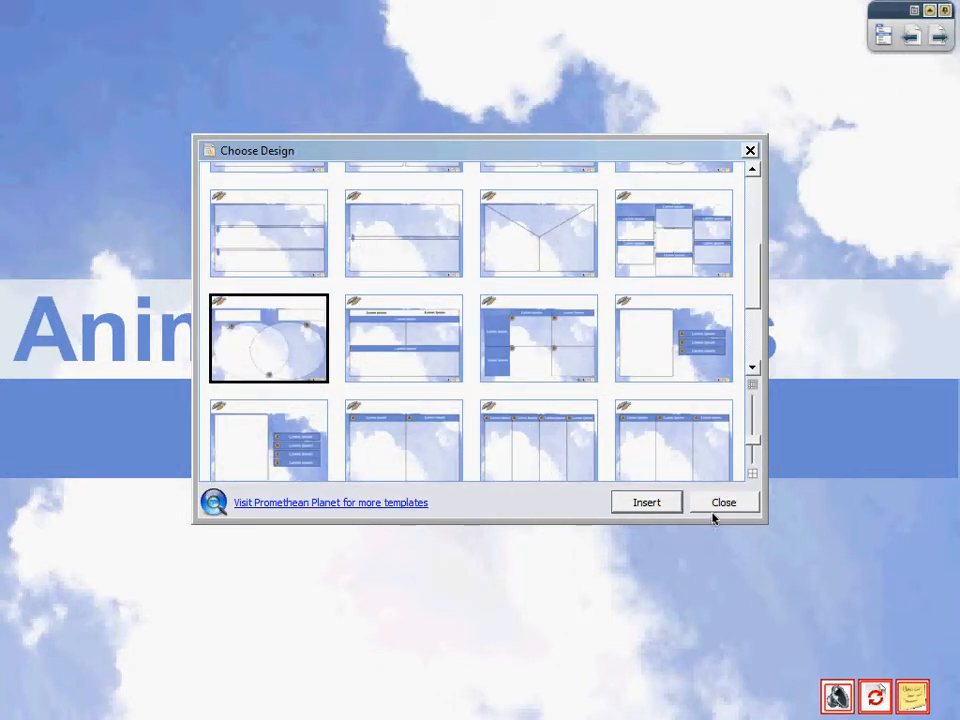
pyautogui.click(646, 503)
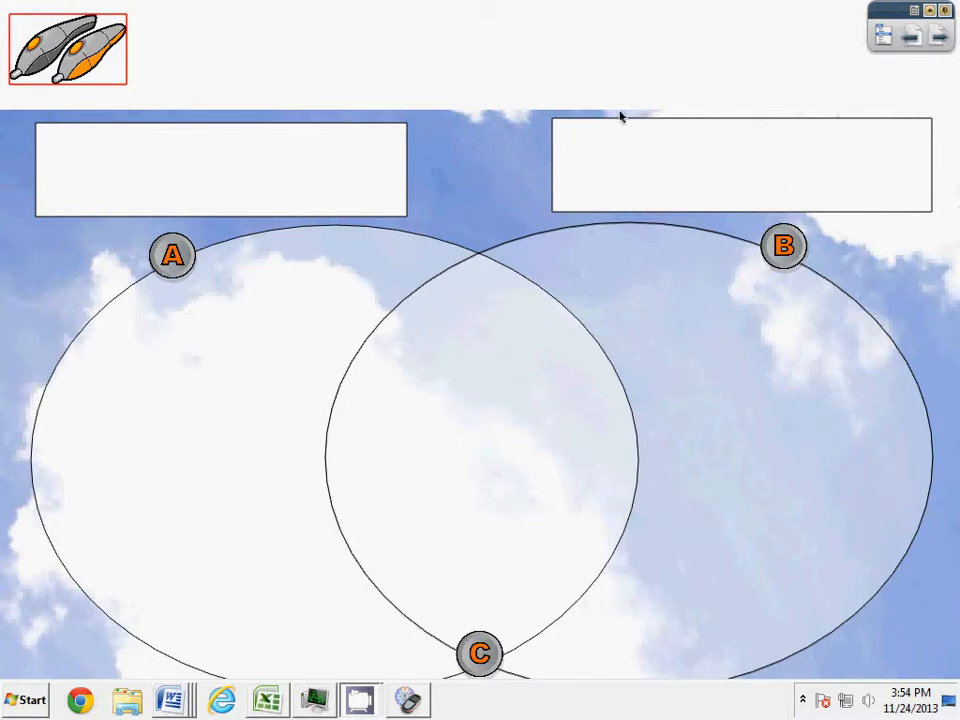
# Step: Expand the main toolbox and add the text "Animals" in the label box above circle A
pyautogui.click(941, 11)
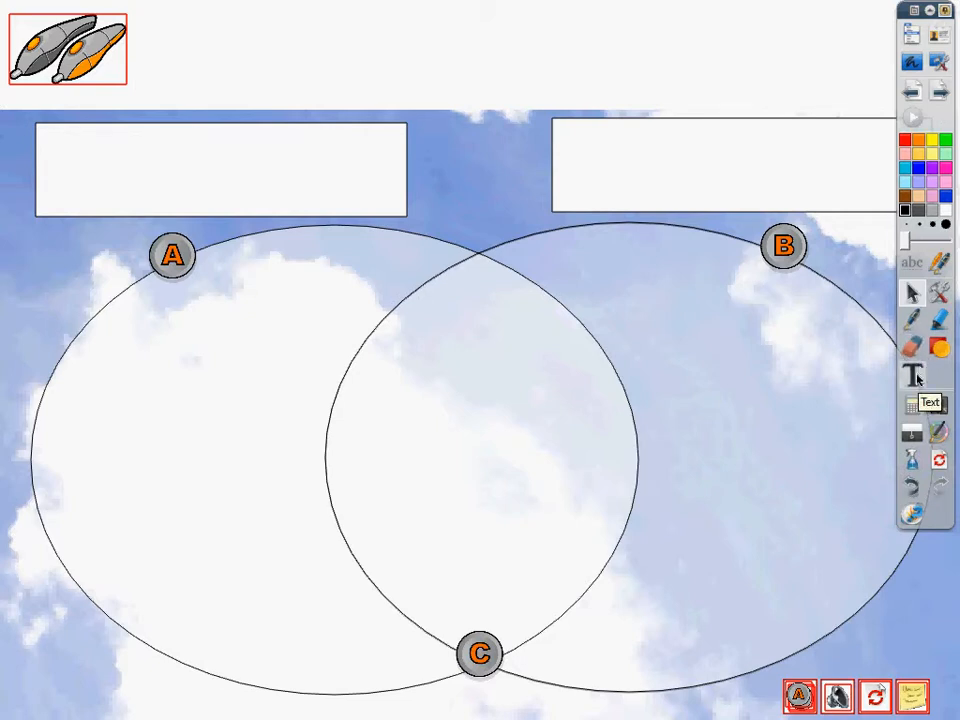
pyautogui.click(914, 377)
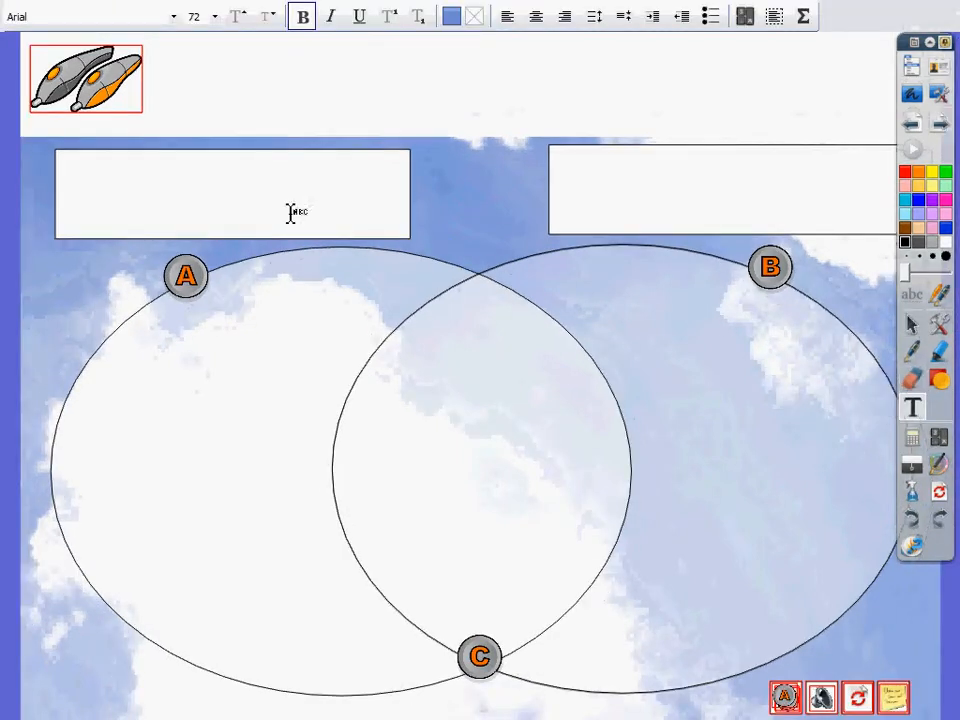
pyautogui.click(111, 188)
pyautogui.moveTo(212, 175); pyautogui.dragTo(167, 135)
pyautogui.press('Delete')
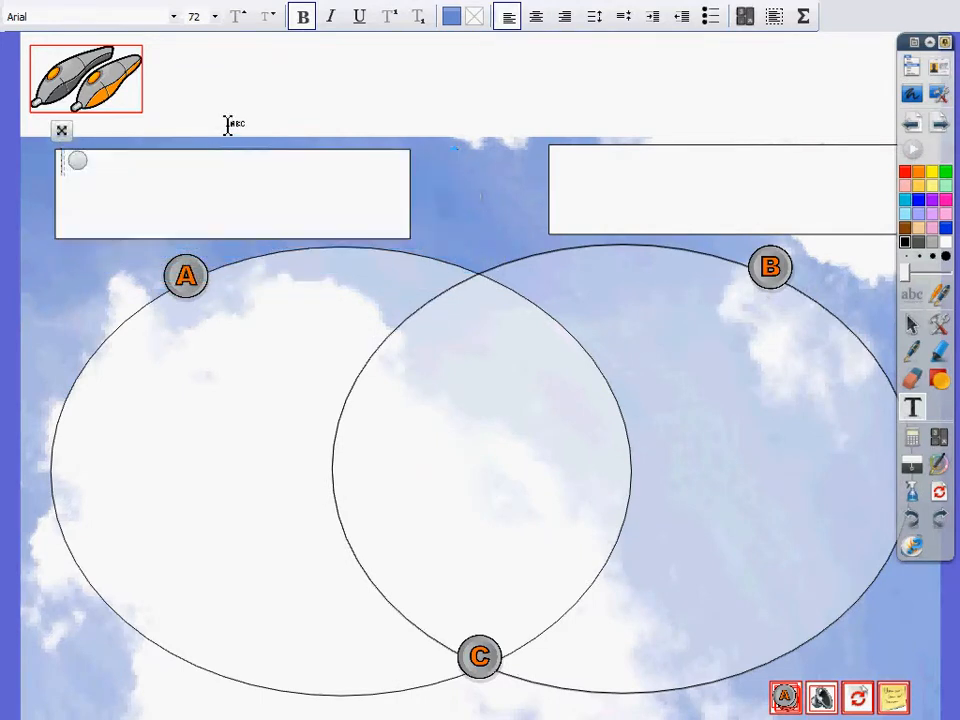
pyautogui.write('Ani')
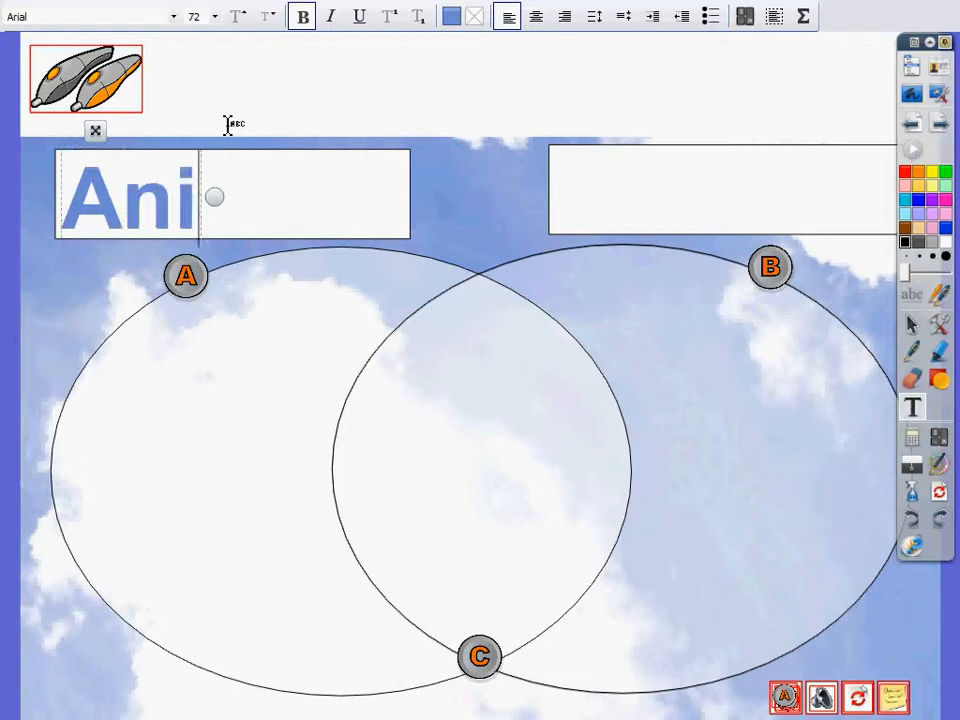
pyautogui.write('mals')
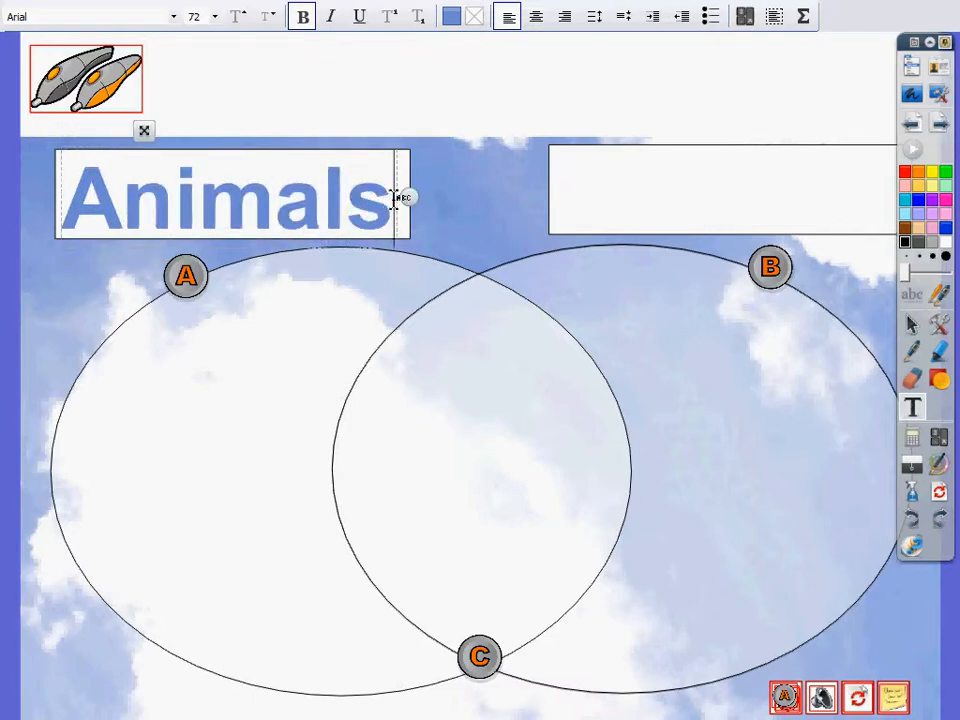
# Step: Recolour the "Animals" label red and reduce its font size to 60 so it fits its box
pyautogui.moveTo(381, 199); pyautogui.dragTo(62, 200)
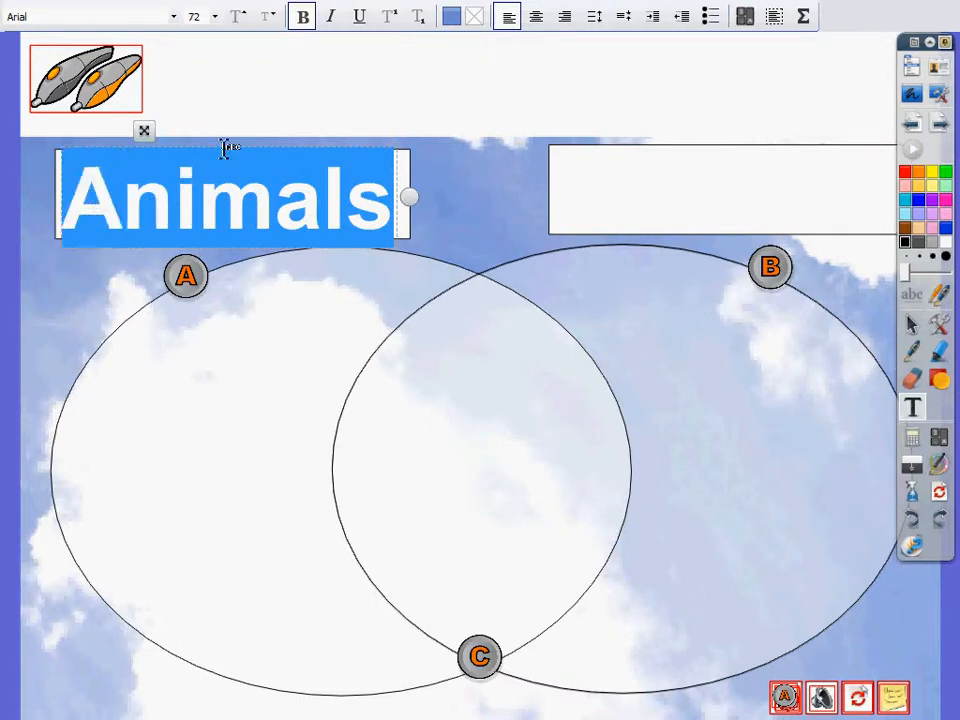
pyautogui.click(451, 17)
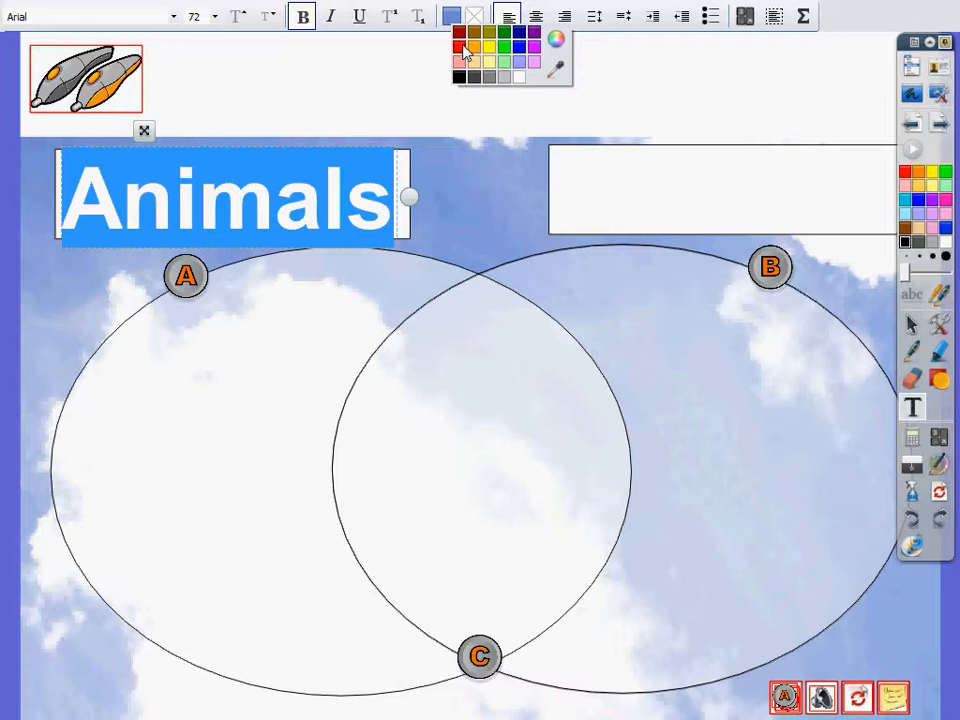
pyautogui.click(463, 47)
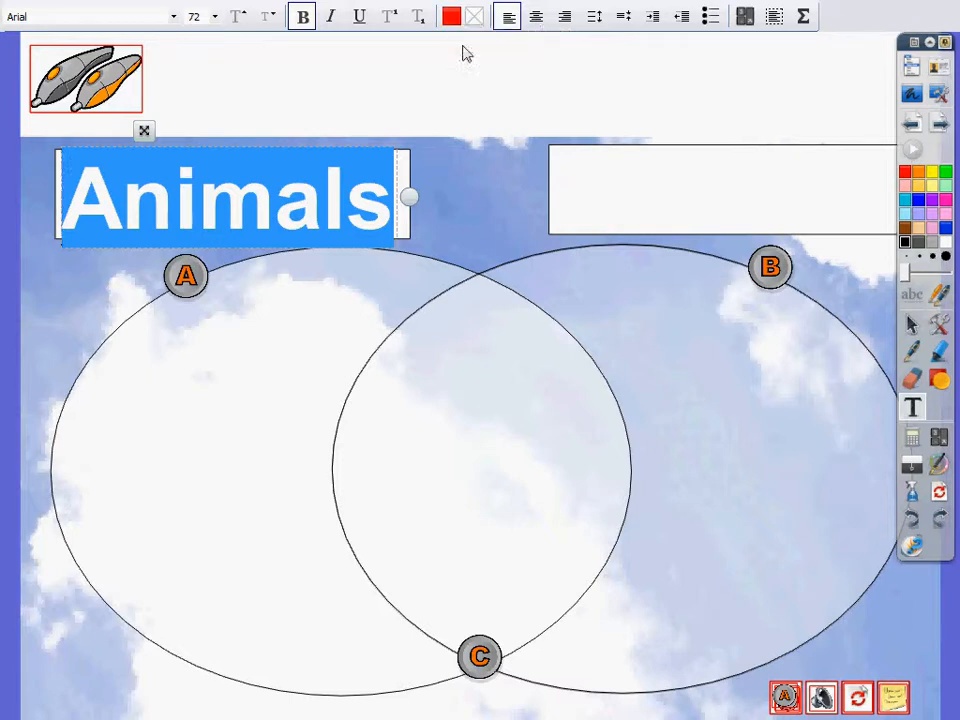
pyautogui.click(269, 20)
pyautogui.click(269, 20)
pyautogui.click(269, 20)
pyautogui.click(269, 20)
pyautogui.click(269, 20)
pyautogui.click(269, 20)
pyautogui.click(269, 20)
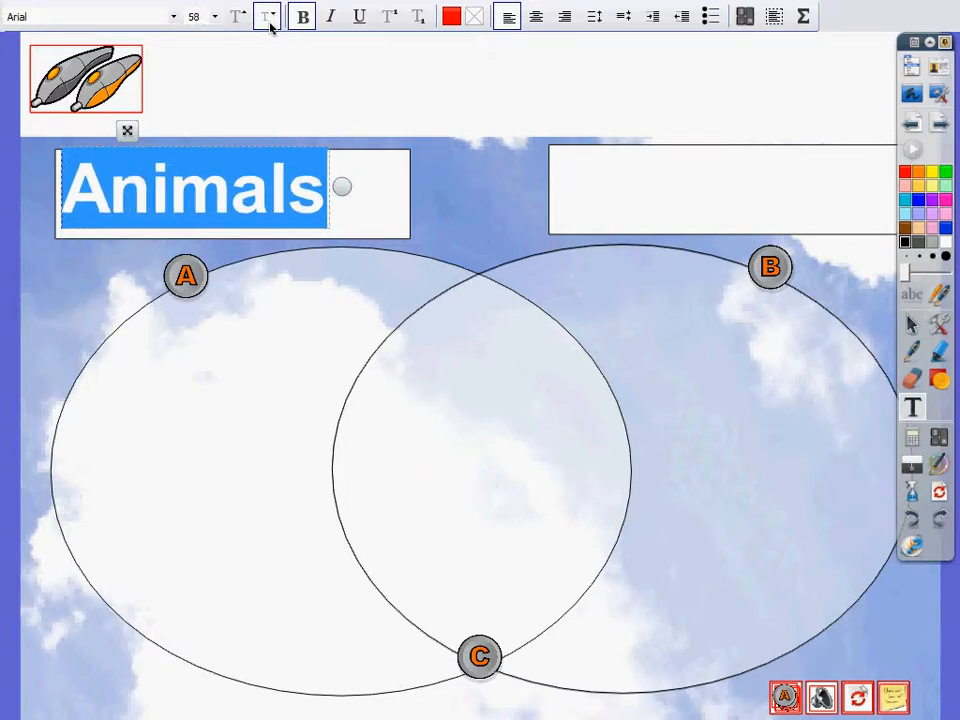
pyautogui.click(237, 17)
pyautogui.click(160, 125)
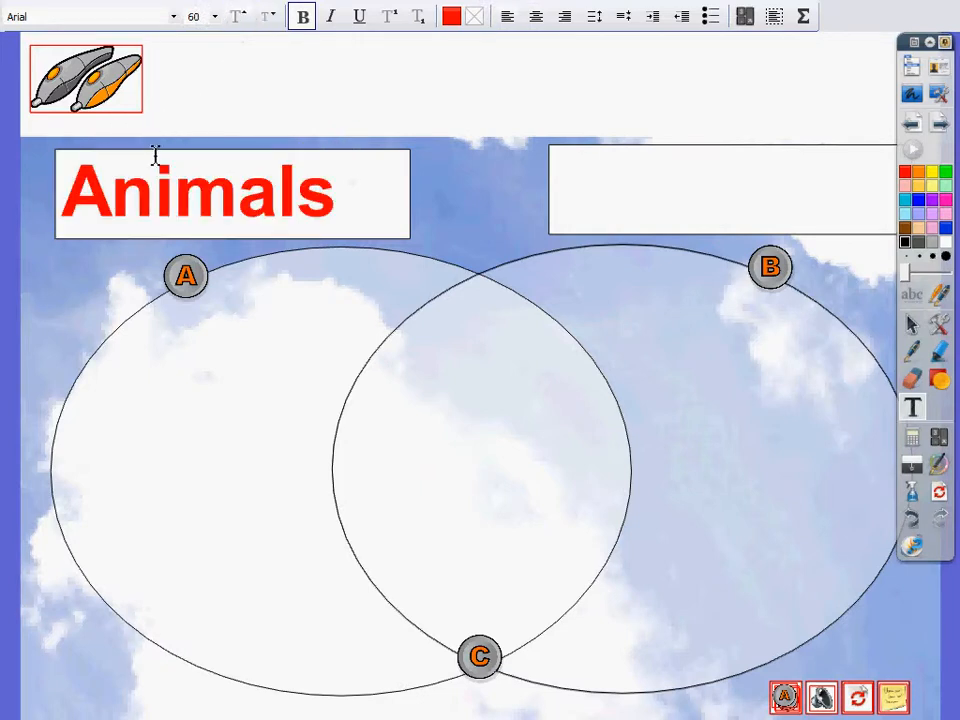
pyautogui.click(152, 190)
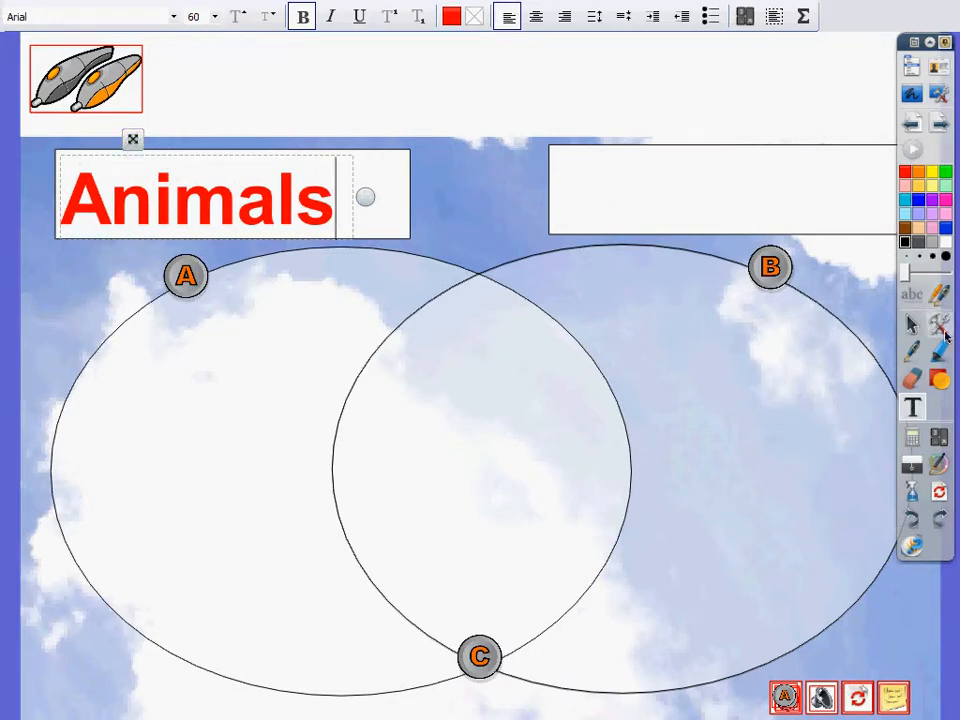
# Step: Start a new text object and position it inside the empty label box above circle B
pyautogui.click(914, 406)
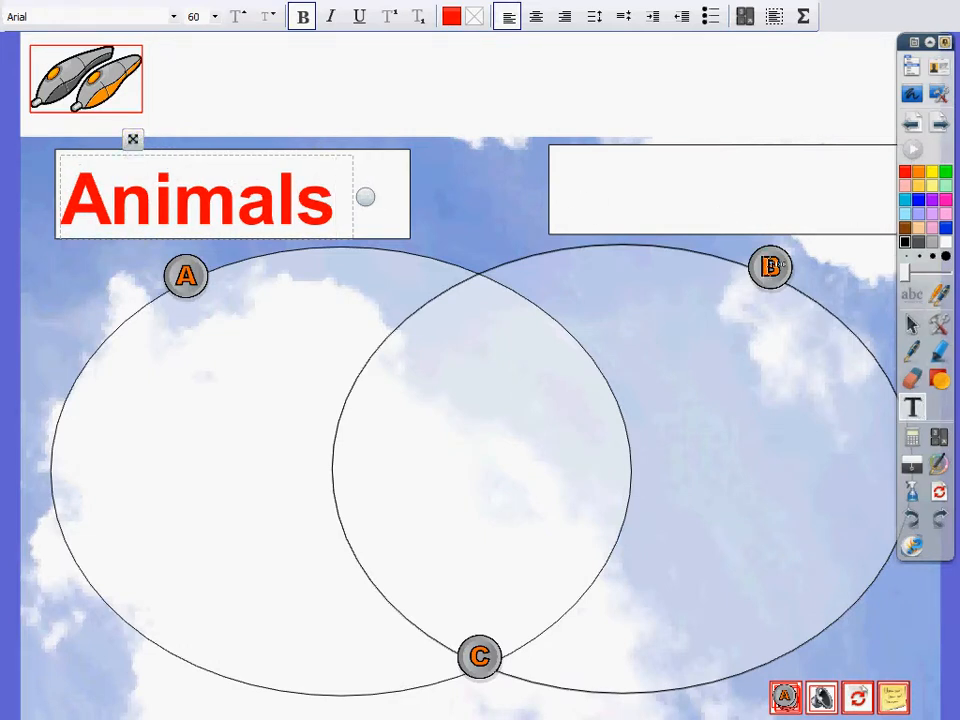
pyautogui.click(666, 197)
pyautogui.moveTo(750, 180); pyautogui.dragTo(641, 137)
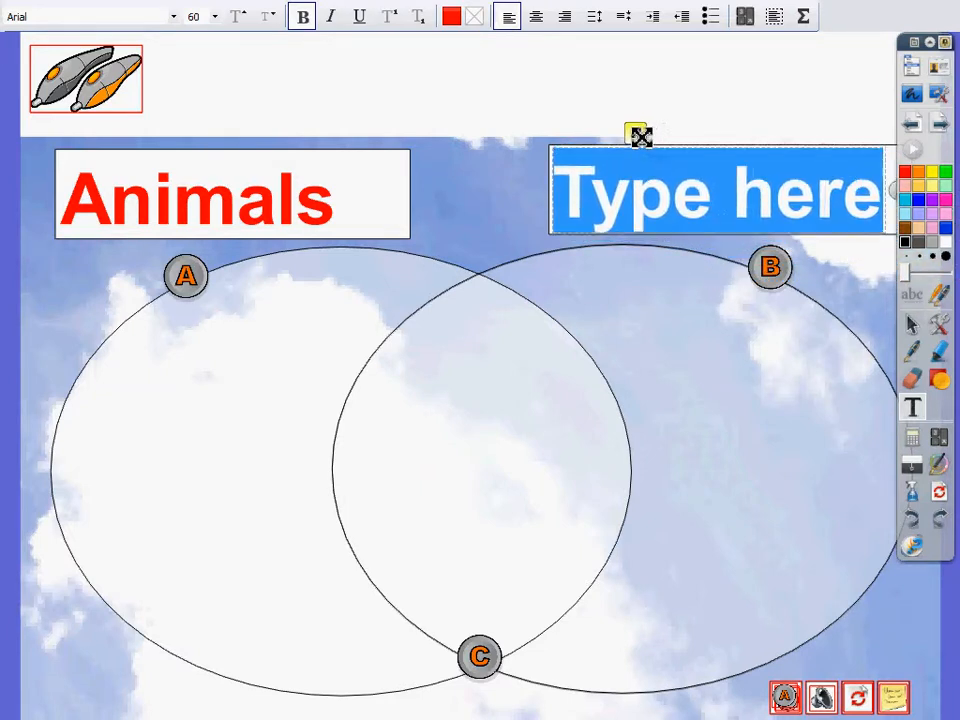